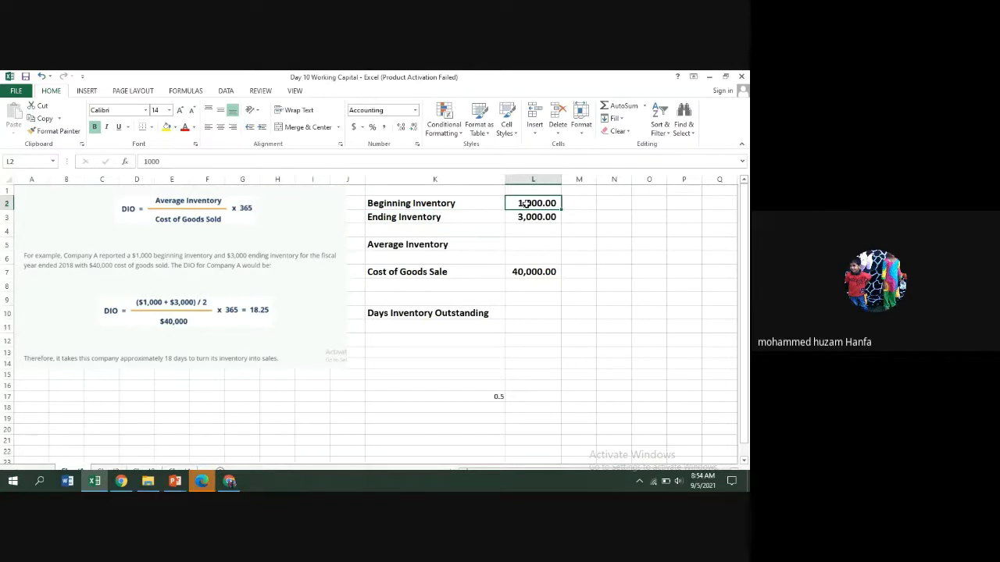
Add beginning and ending inventory in the Average Inventory cell L5 with =L2+L3, and shift the DIO formula picture slightly down.
left_click(424, 219)
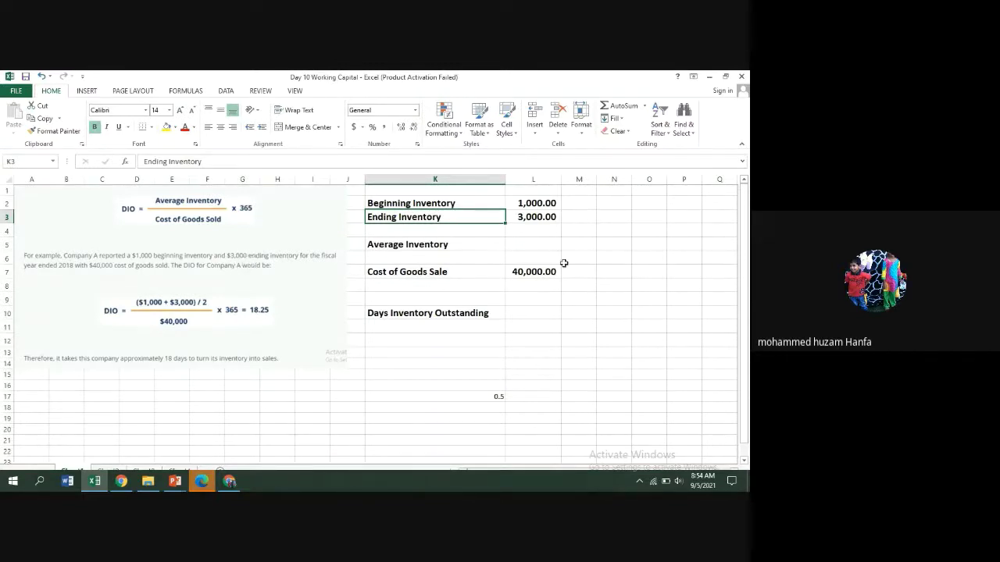
left_click(544, 219)
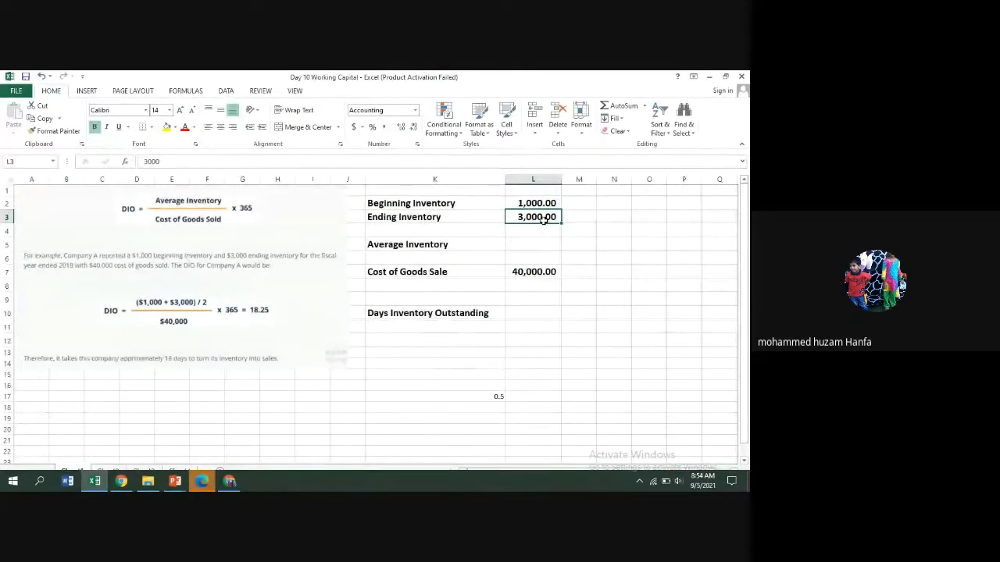
left_click(510, 244)
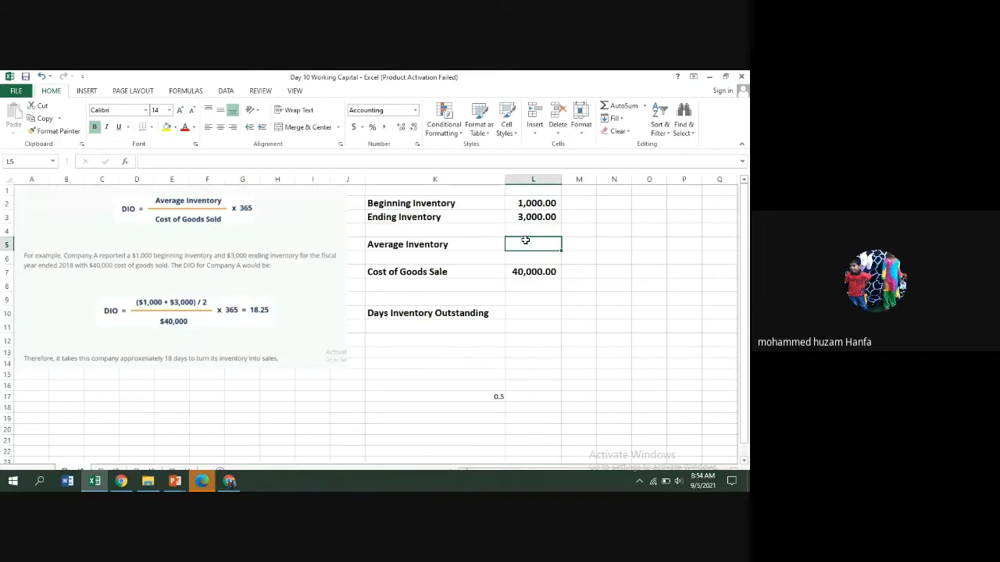
type("=+")
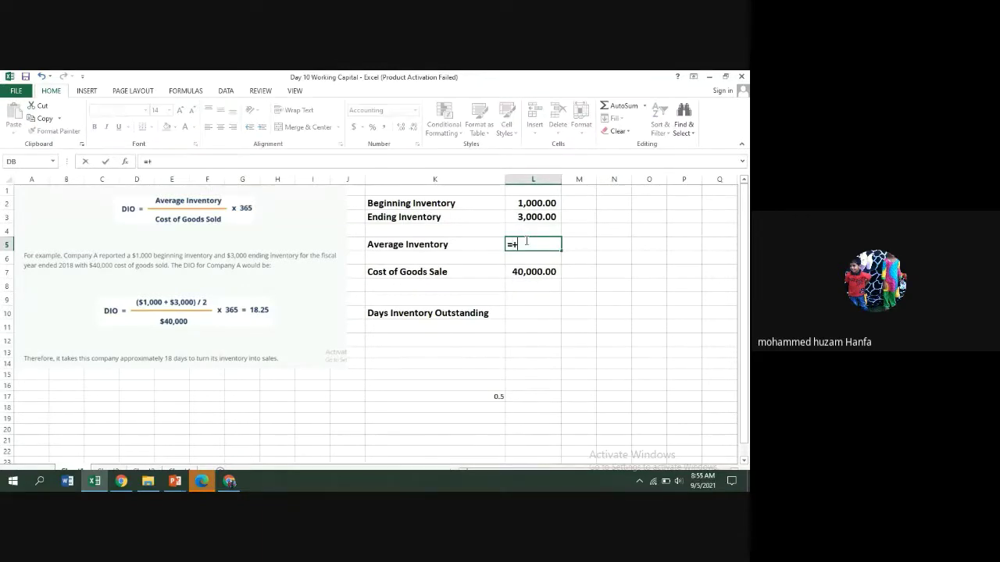
key("BackSpace")
left_click(531, 203)
type("+")
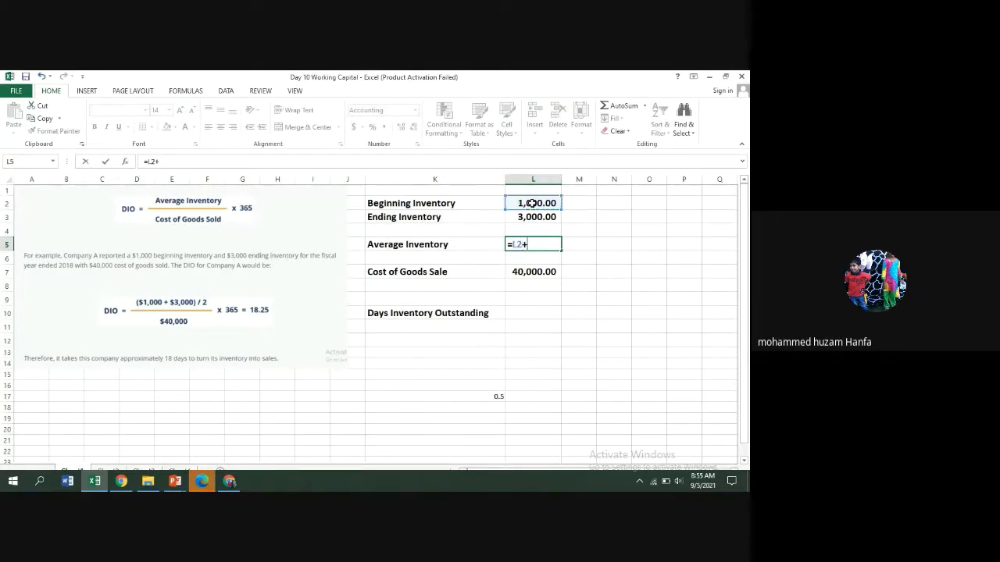
left_click(534, 218)
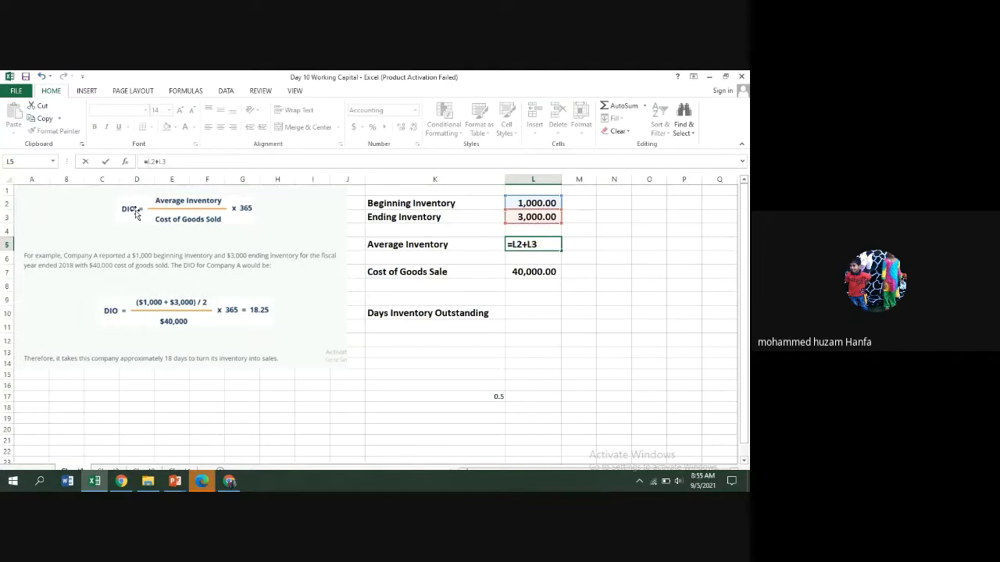
key("ctrl+Return")
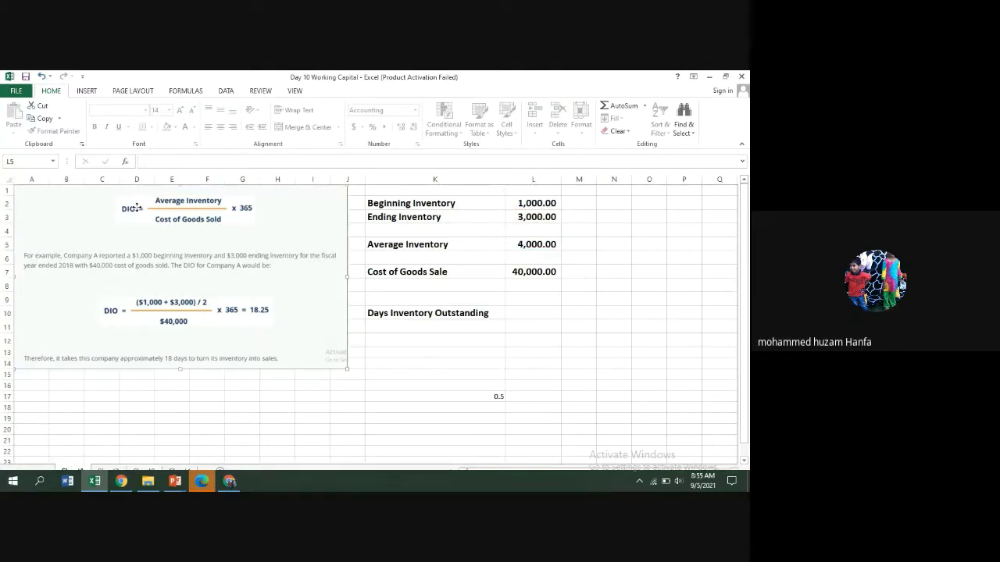
left_click_drag(136, 213, 56, 228)
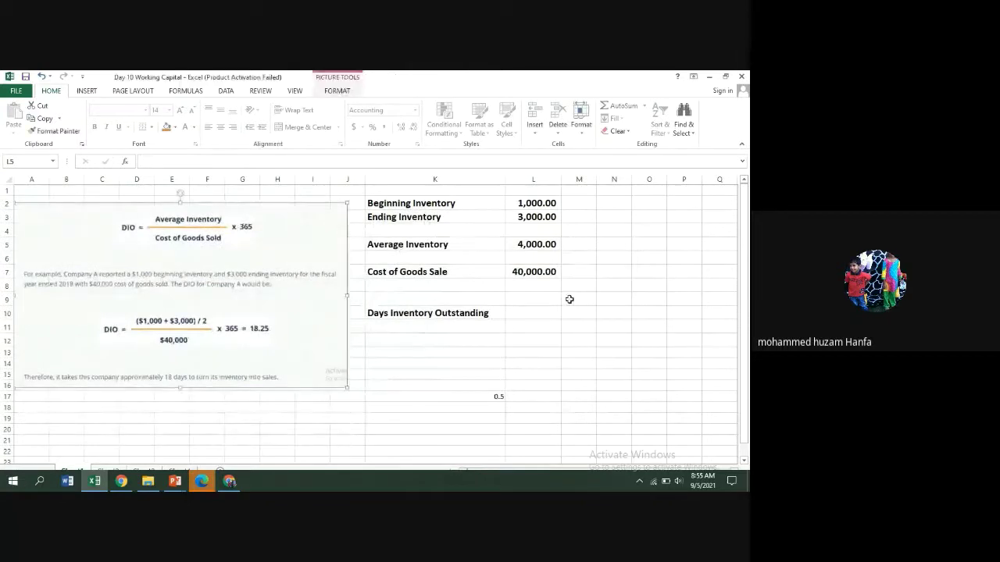
Change the Average Inventory formula in L5 to =(L2+L3)/2.
left_click(545, 245)
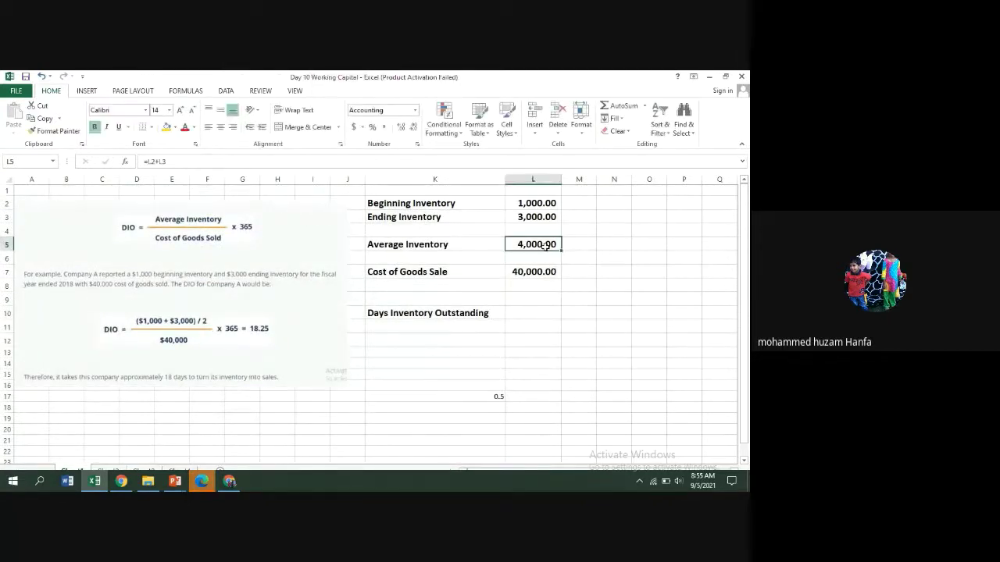
left_click(148, 160)
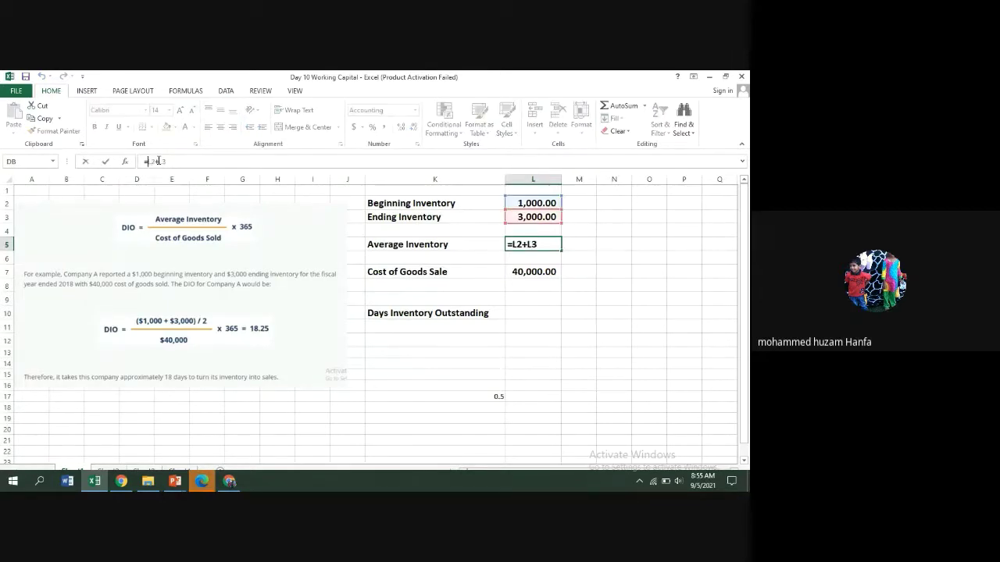
type("(")
type(")/")
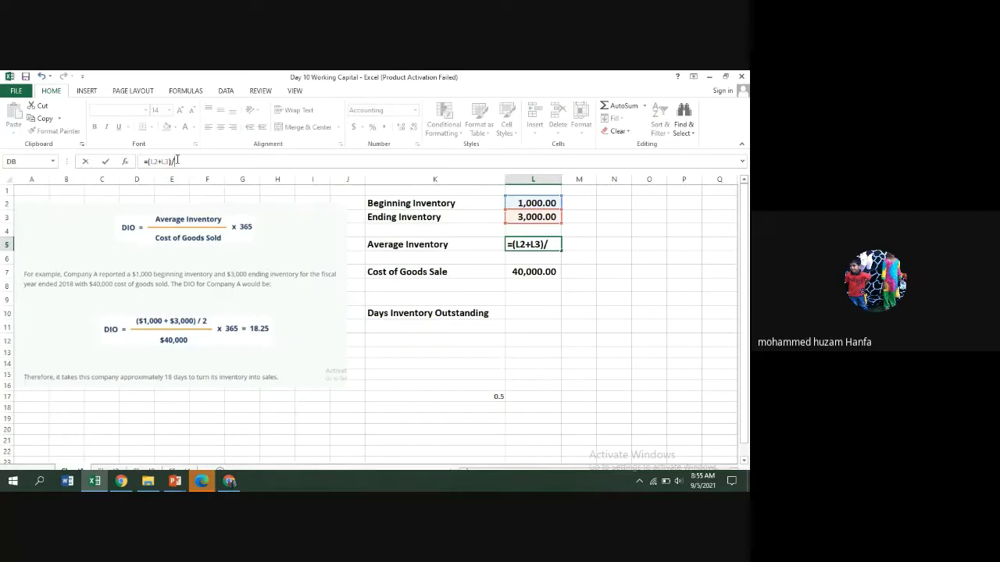
type("2")
key("Return")
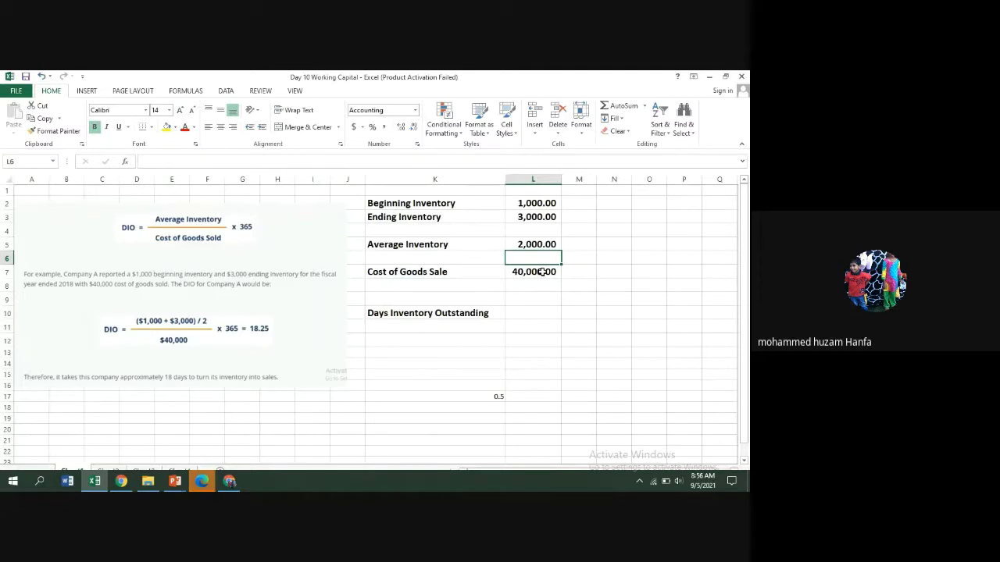
Begin the Days Inventory Outstanding formula in L10 by dividing average inventory by cost of goods, =L5/L7.
left_click(542, 271)
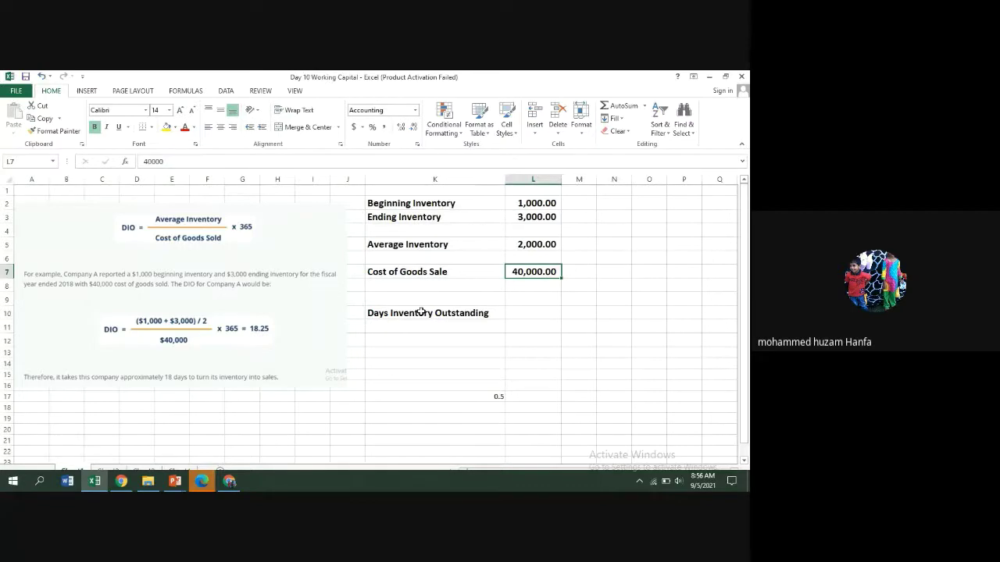
left_click(535, 312)
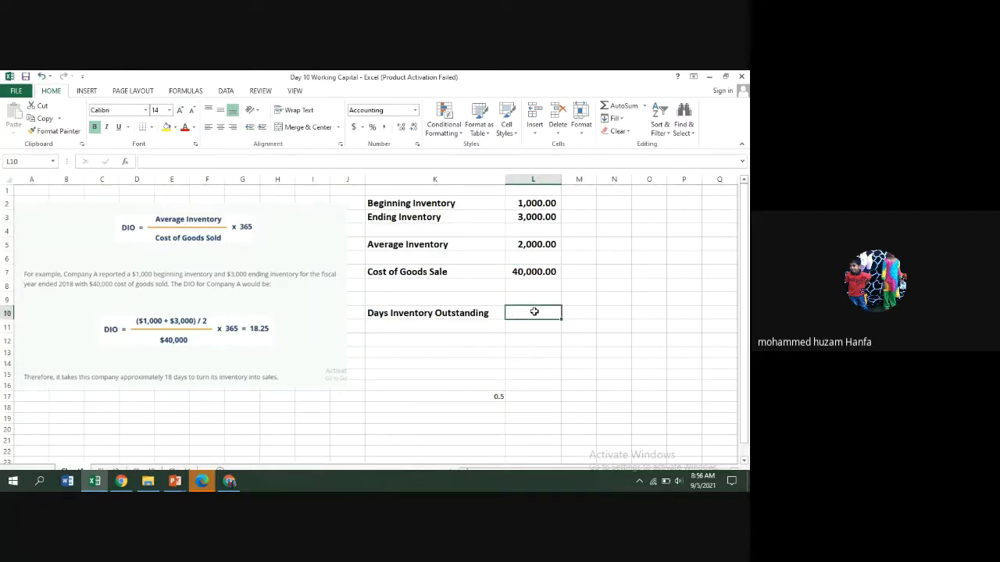
type("=")
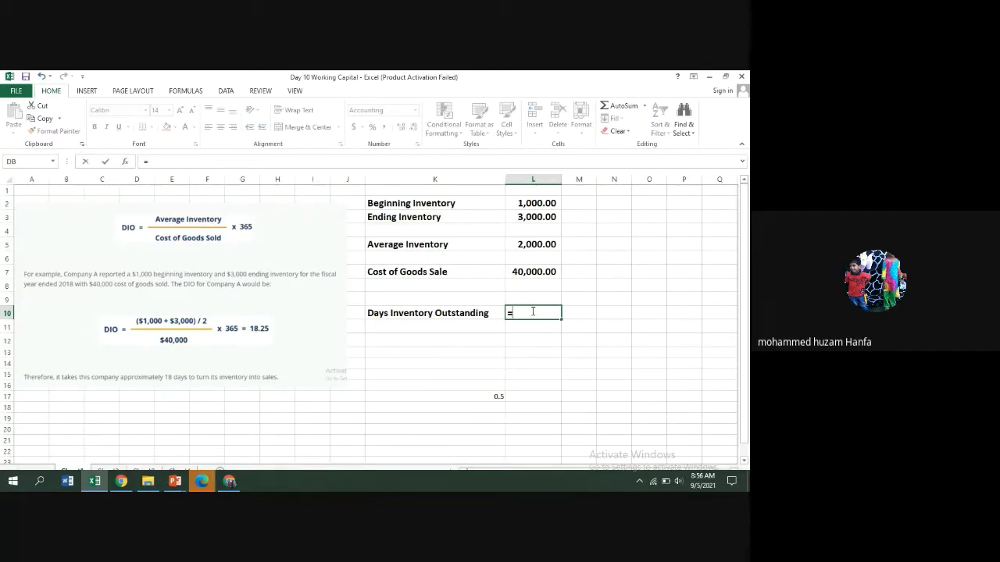
left_click(548, 243)
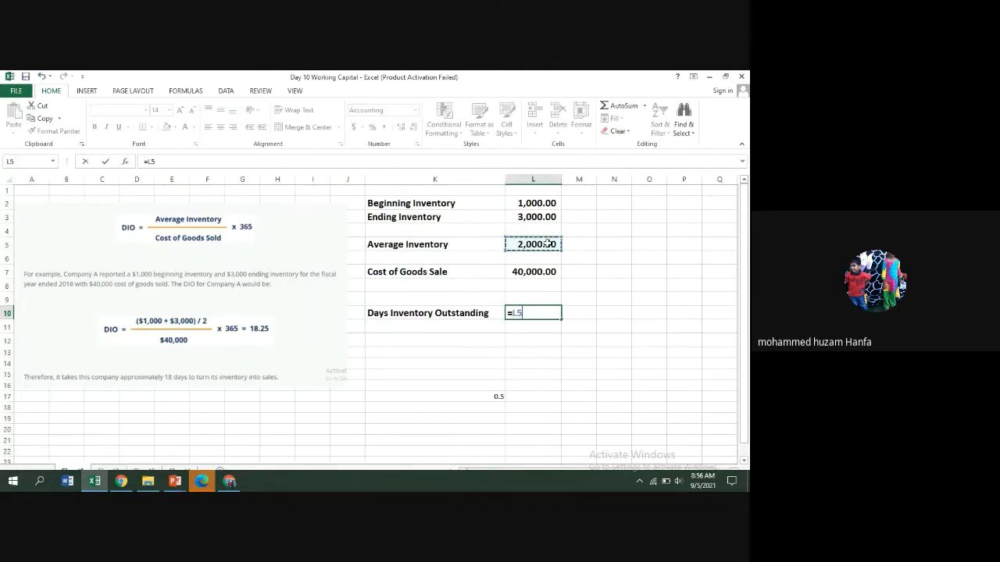
type("/")
left_click(531, 272)
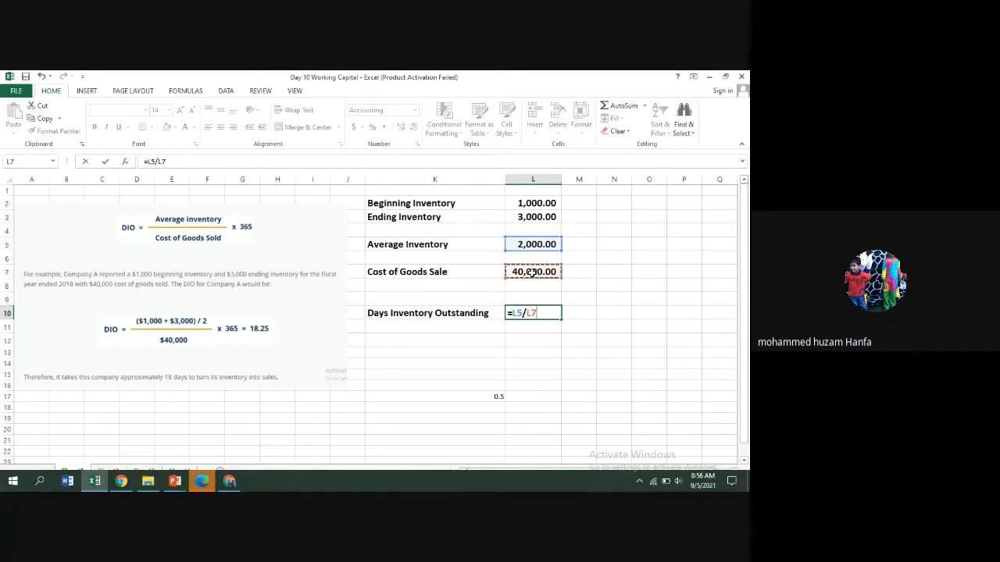
left_click(503, 282)
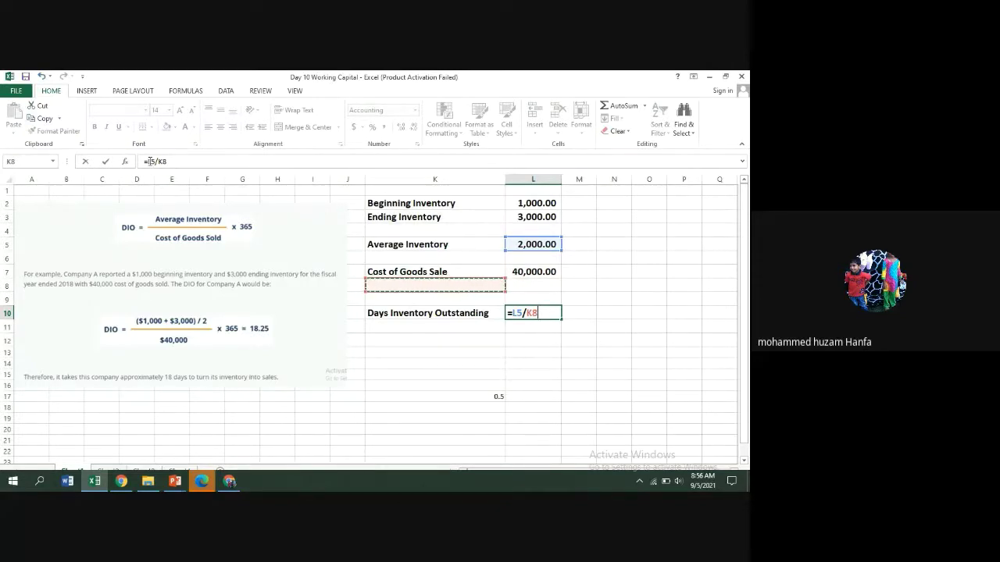
Enclose the division in L10 in parentheses with L7 as the divisor and enter it as =(L5/L7).
left_click(148, 160)
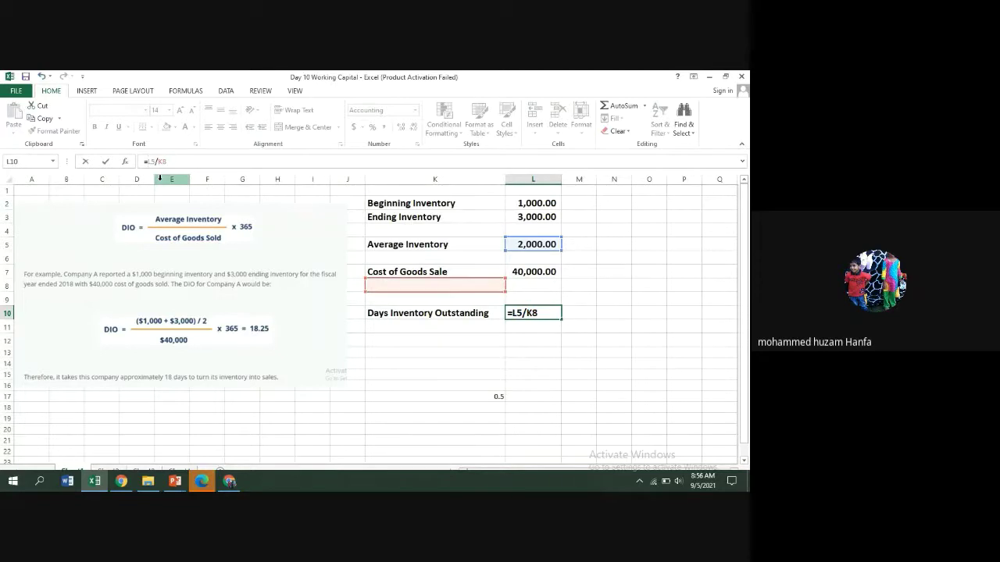
type("(")
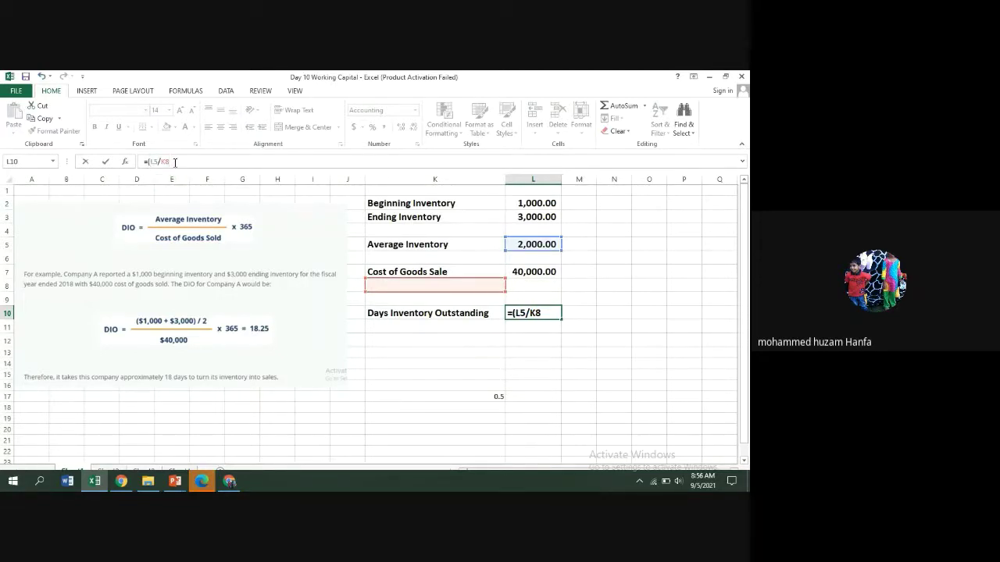
type(")")
key("BackSpace")
key("BackSpace")
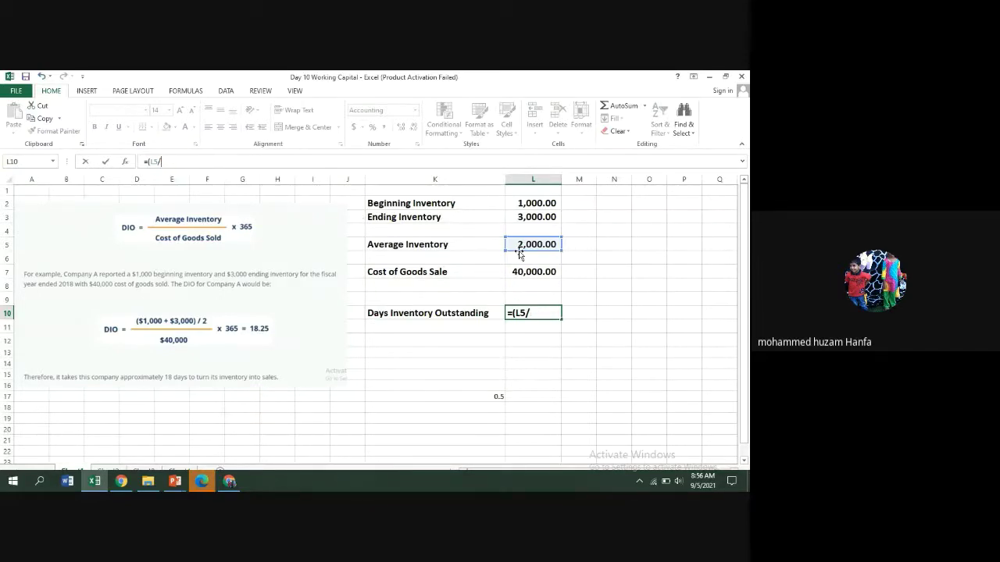
left_click(531, 271)
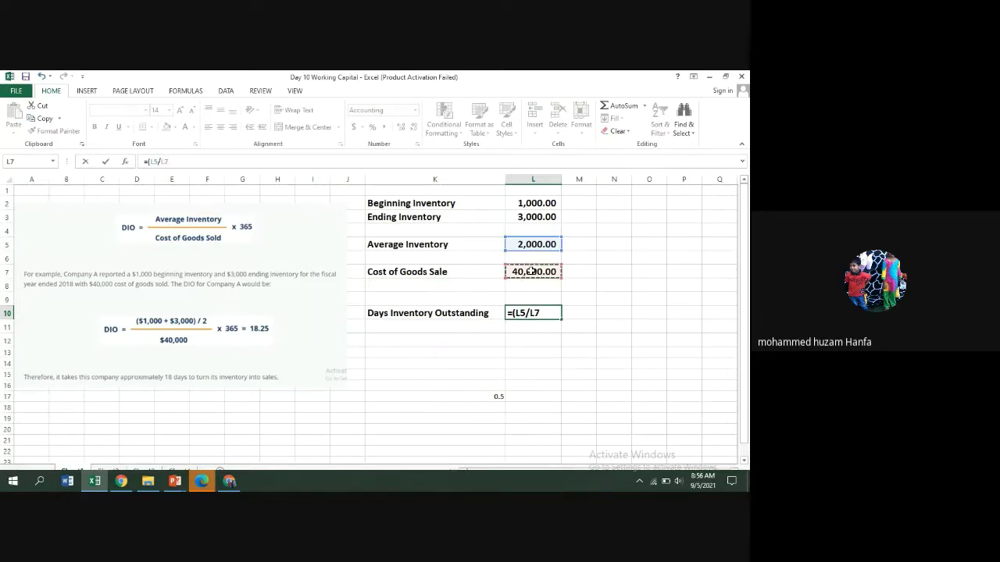
type(")")
left_click(533, 426)
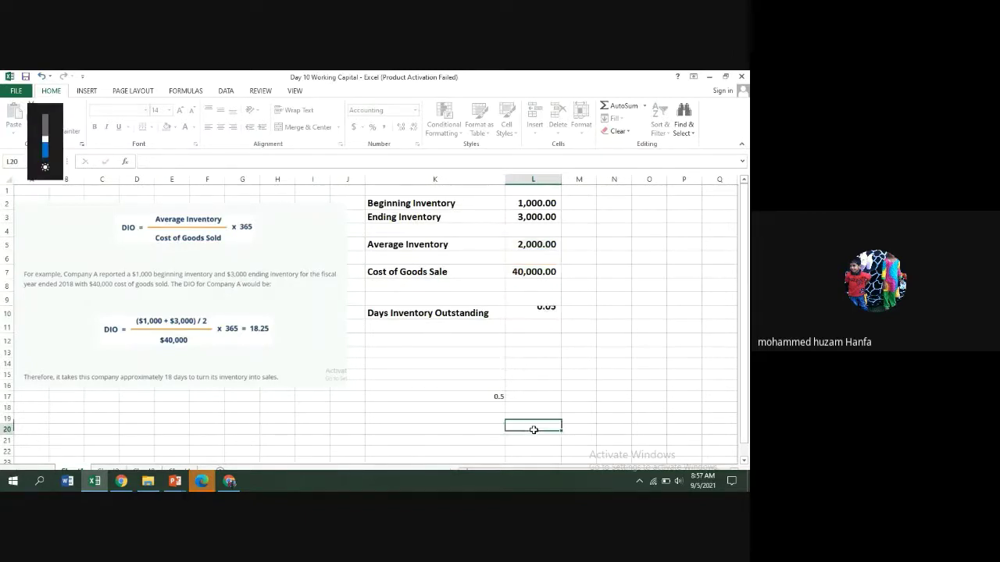
Multiply the Days Inventory Outstanding formula in L10 by 365, making it =(L5/L7)*365.
left_click(536, 309)
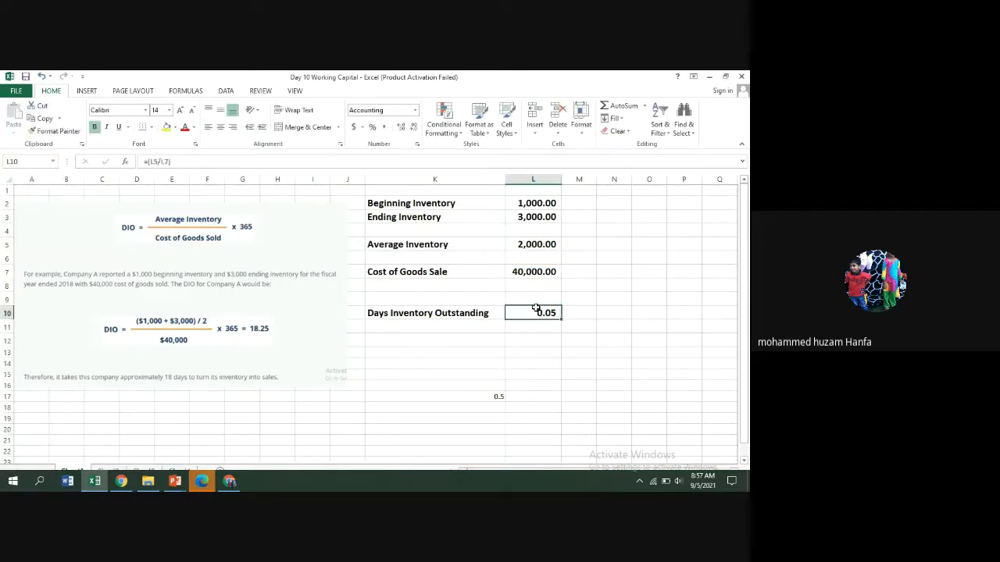
left_click(190, 160)
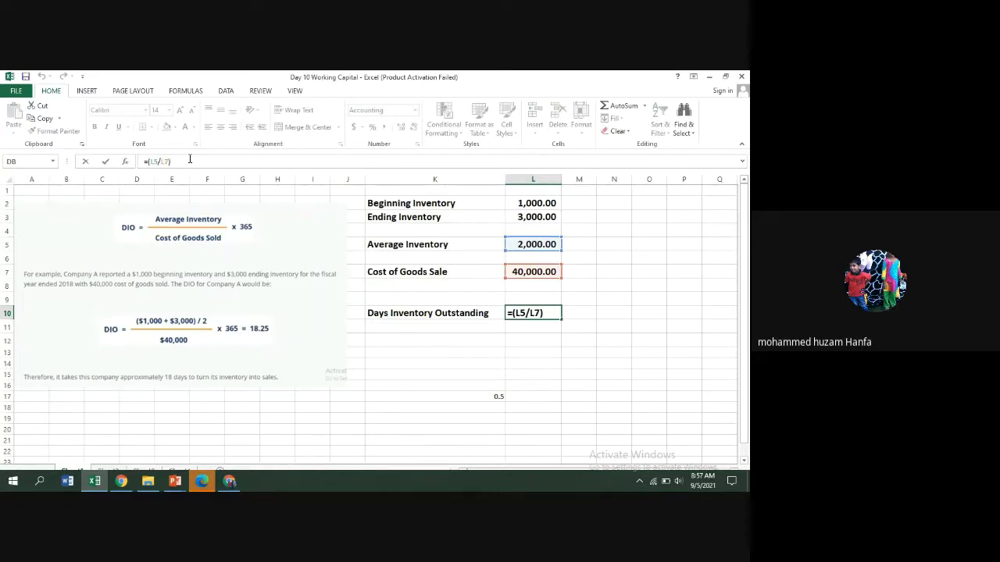
type("*365")
key("Return")
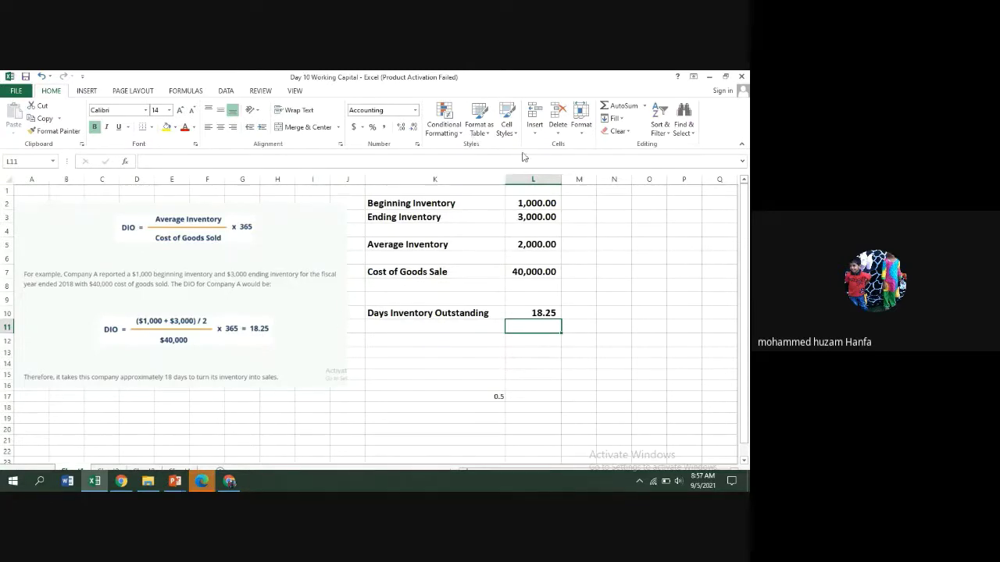
Review the average inventory, cost of goods and Days Inventory Outstanding cells and the formulas behind them.
left_click(537, 243)
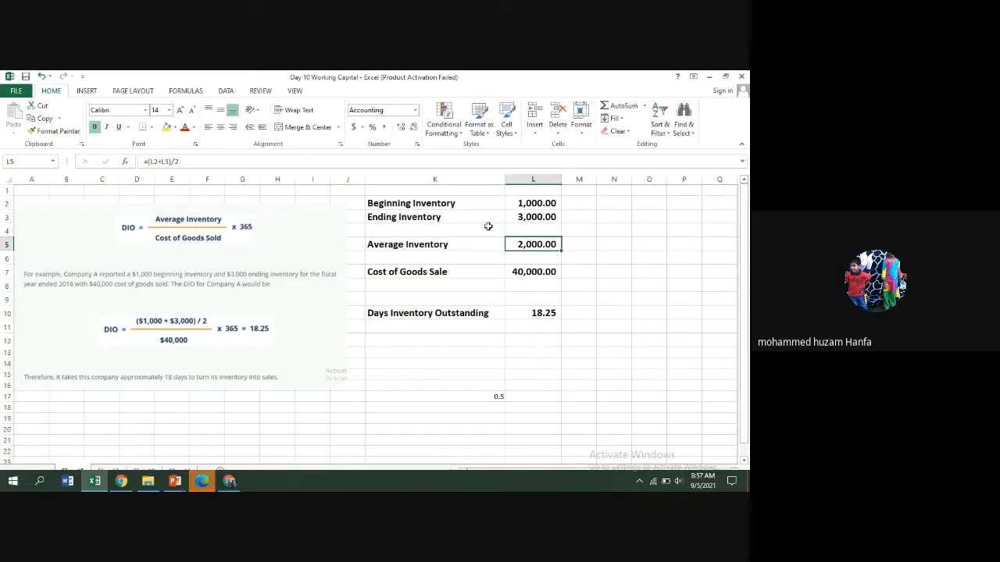
left_click(527, 259)
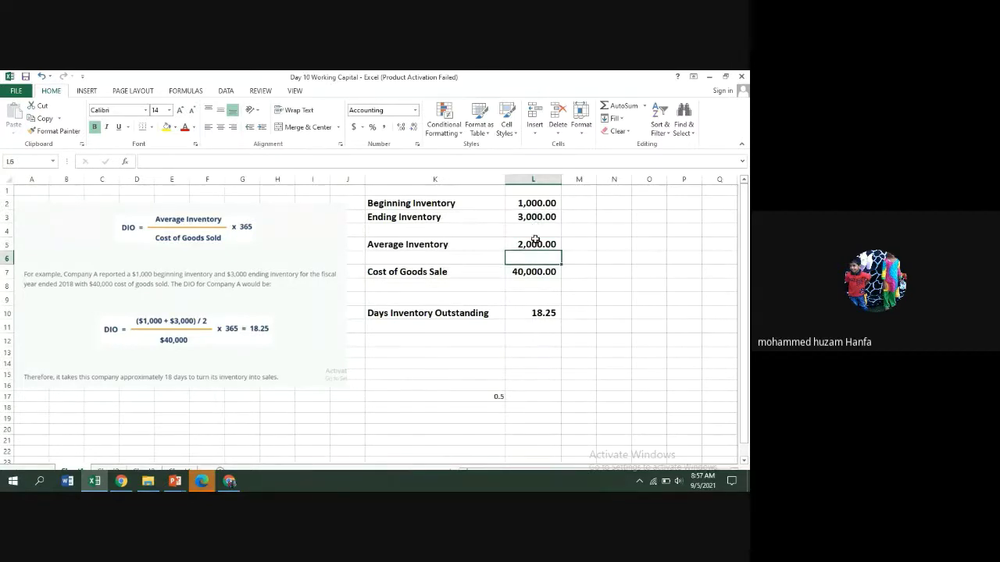
left_click(535, 243)
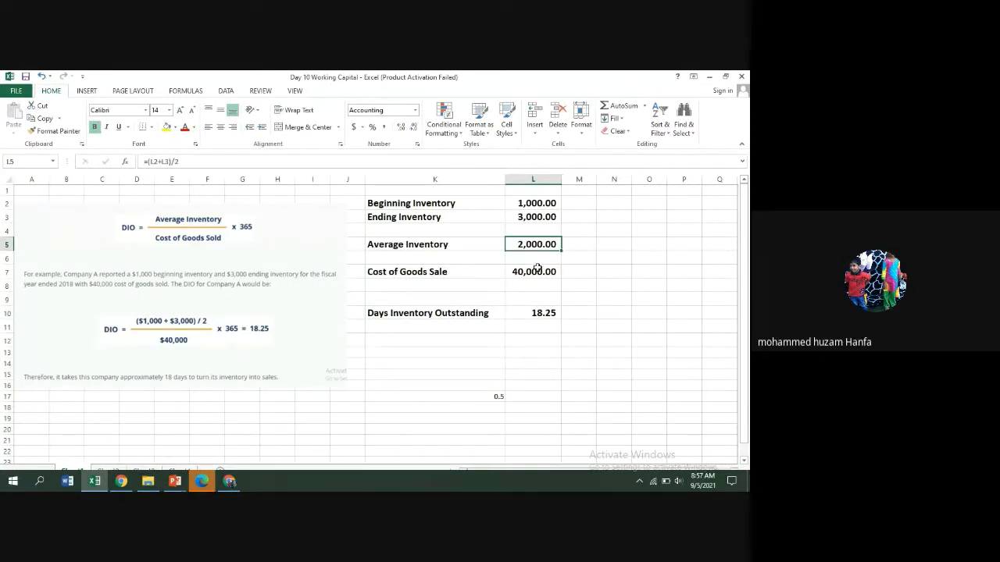
left_click(537, 269)
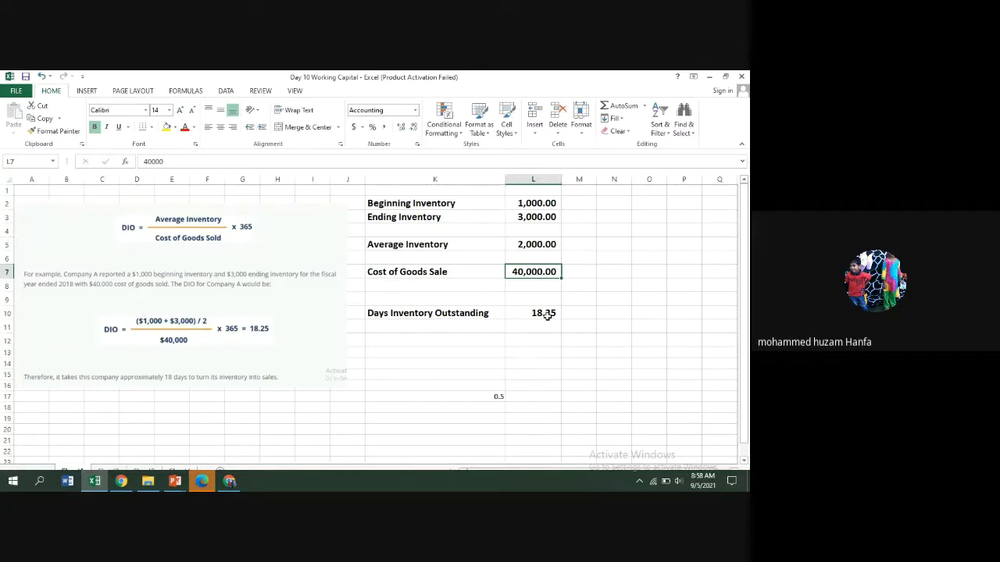
key("Down")
key("Down")
key("Down")
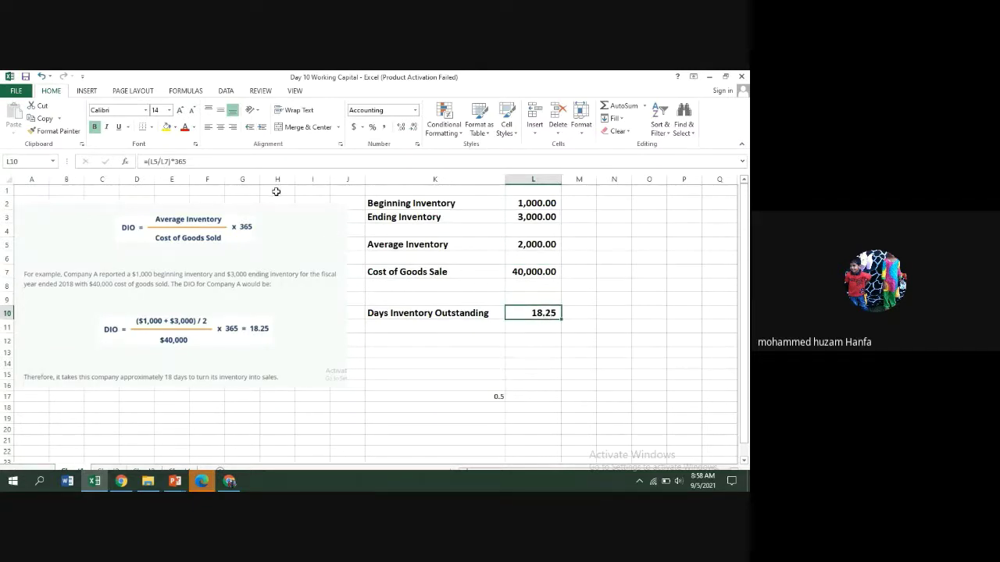
left_click(195, 160)
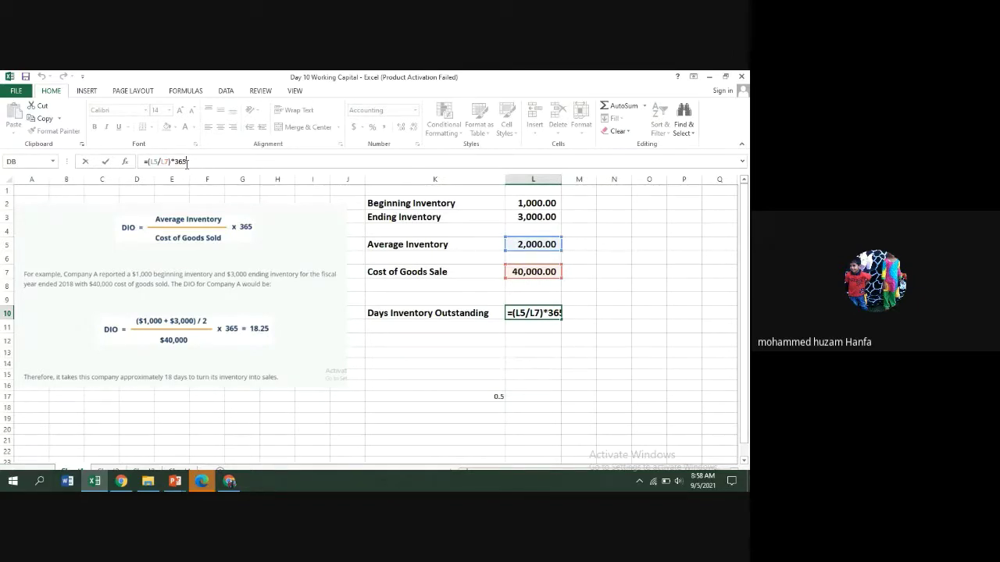
key("Return")
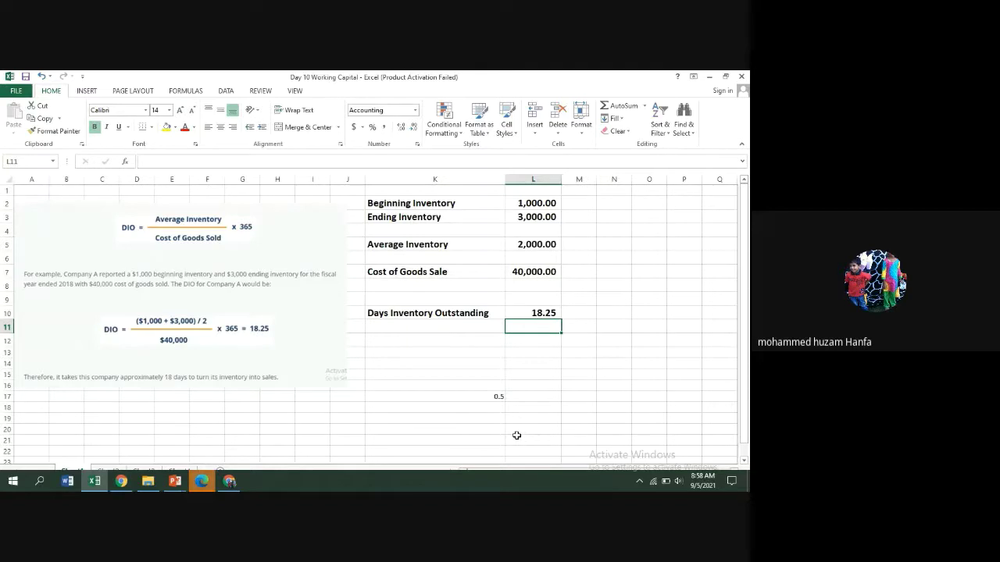
mouse_move(235, 485)
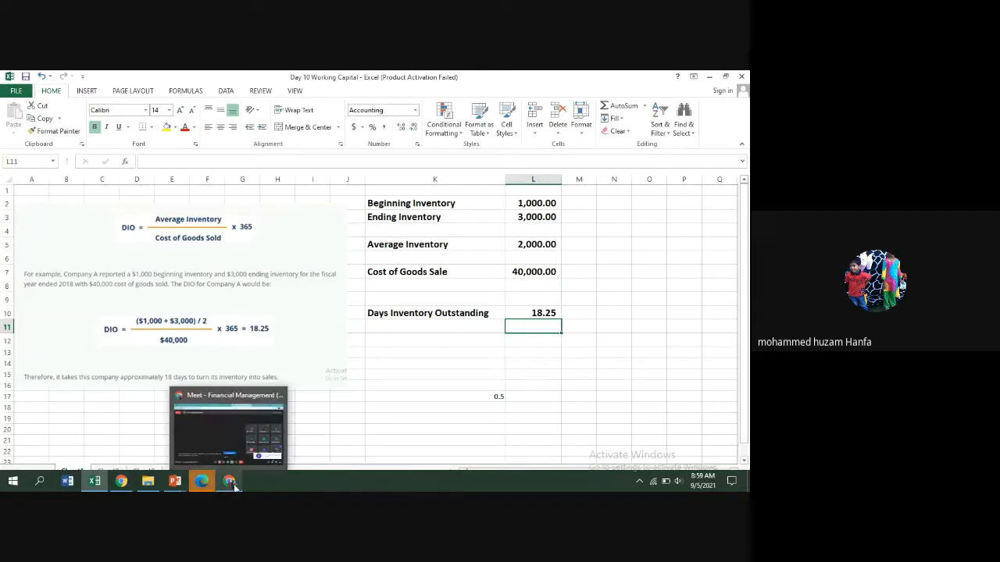
left_click(426, 422)
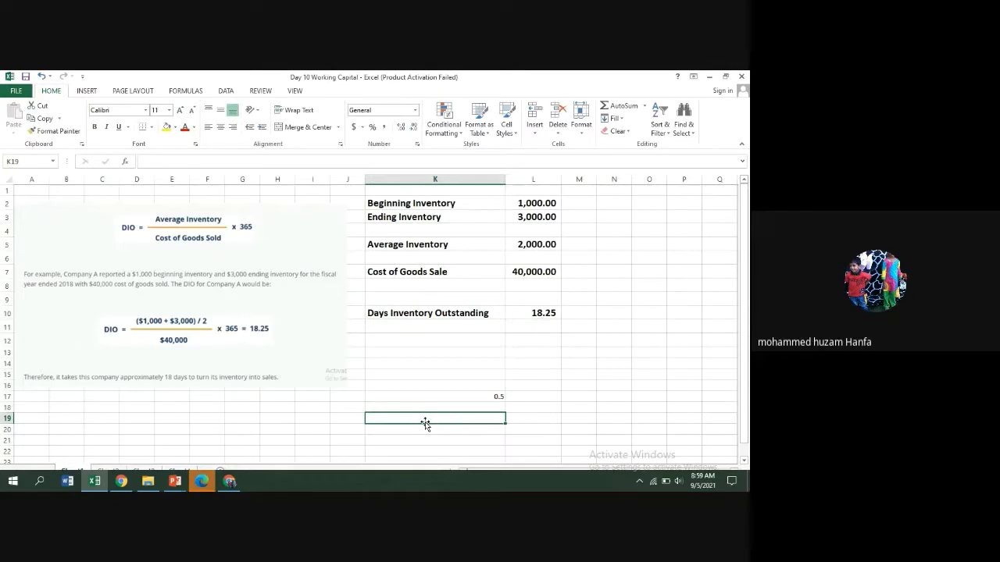
left_click(238, 482)
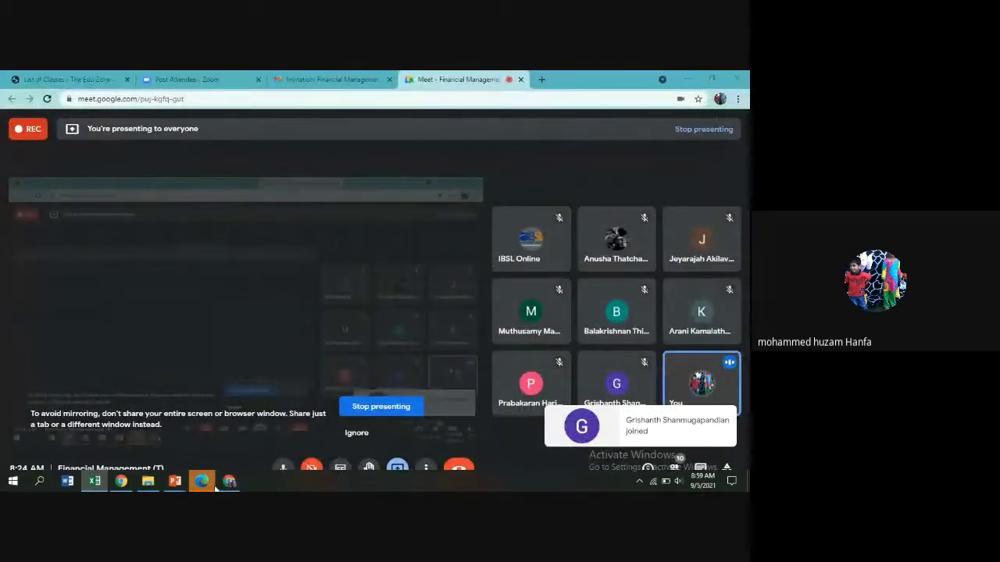
mouse_move(180, 484)
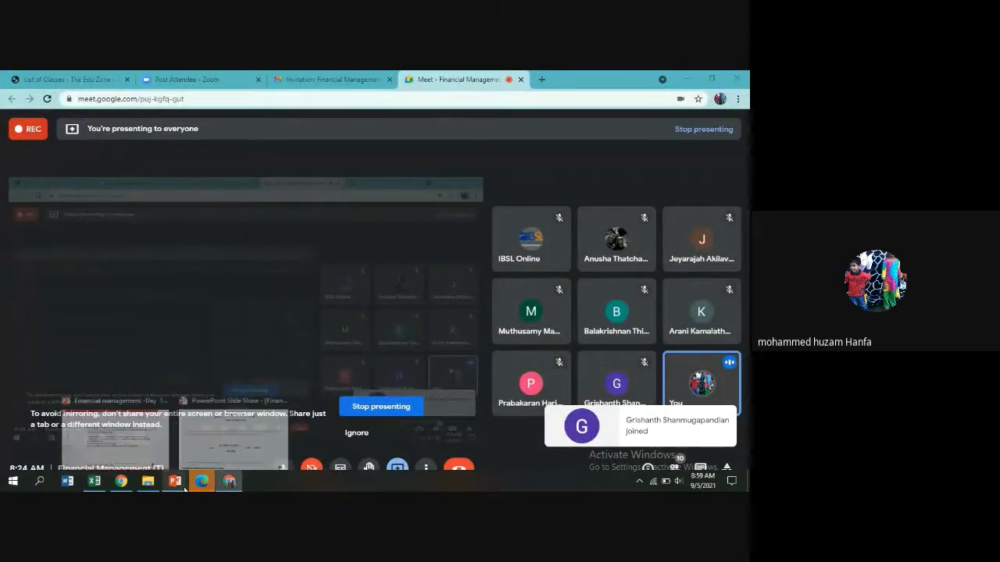
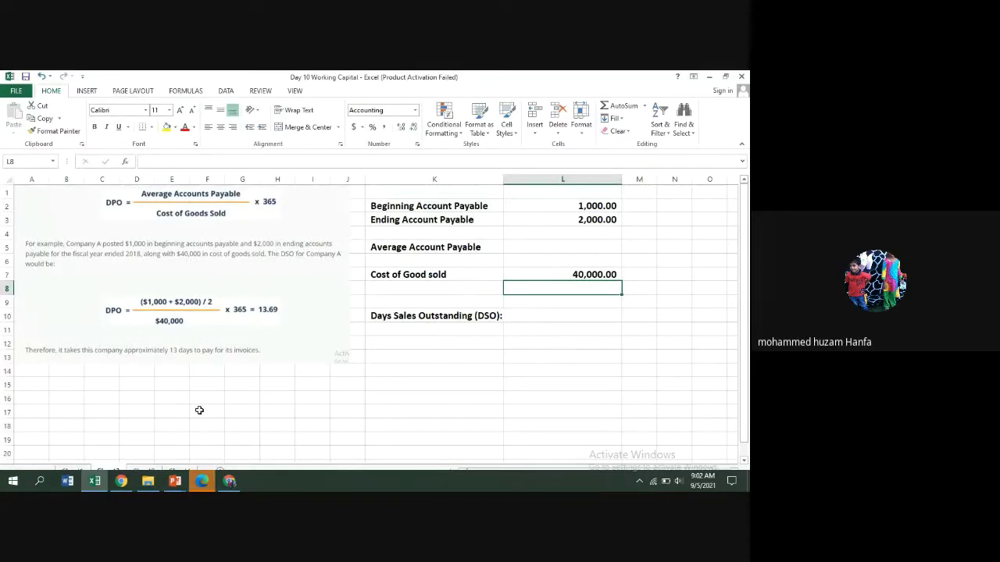
On the accounts receivable sheet, calculate the Average Account Receivable in L5 with the formula =(L2+L3)/2.
left_click(154, 470)
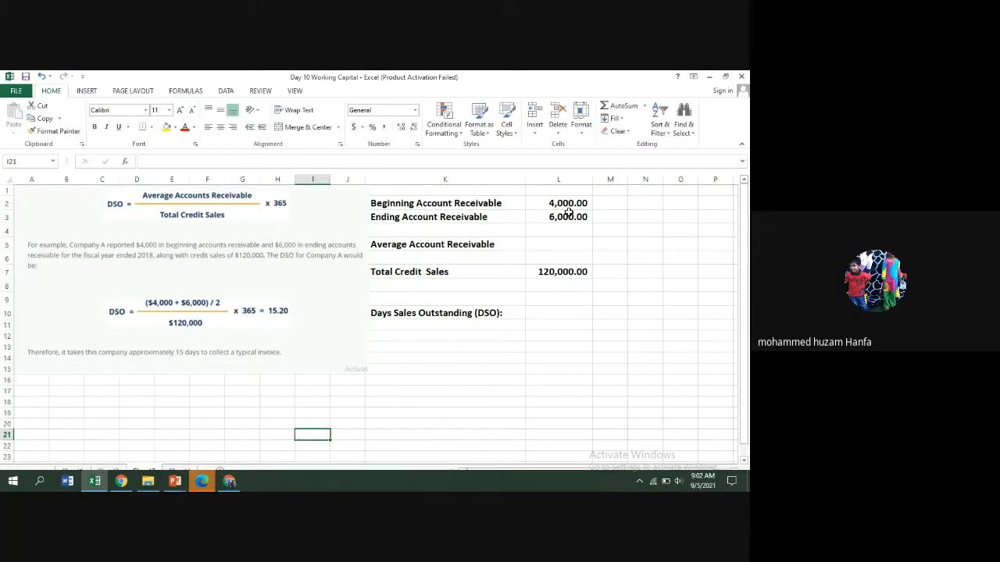
left_click(549, 246)
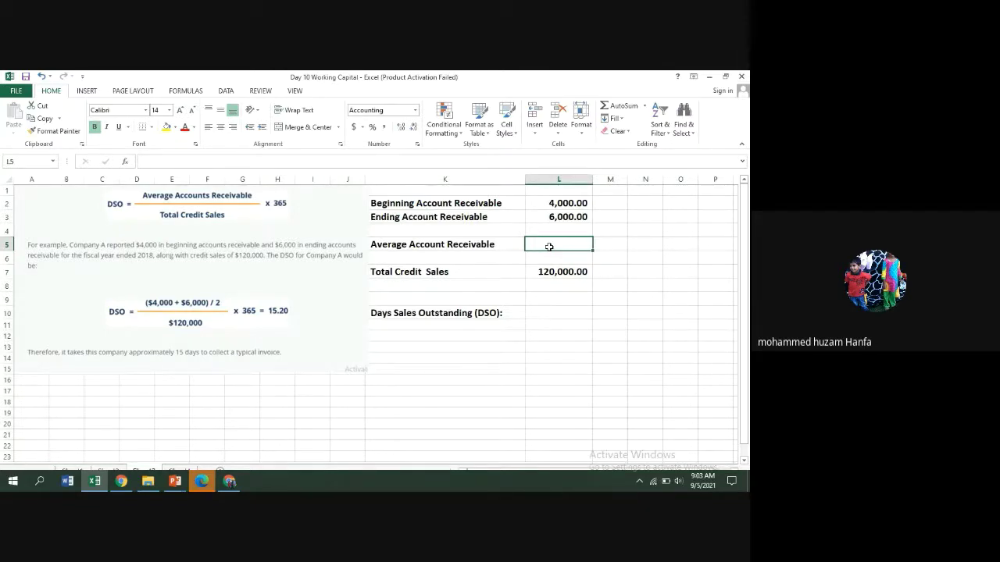
type("=")
left_click(587, 203)
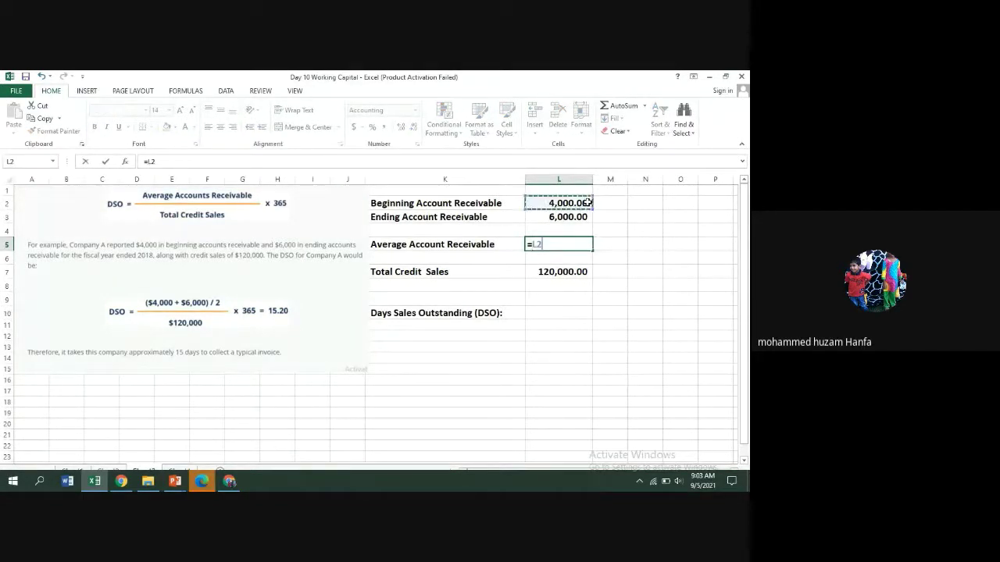
type("+")
left_click(578, 216)
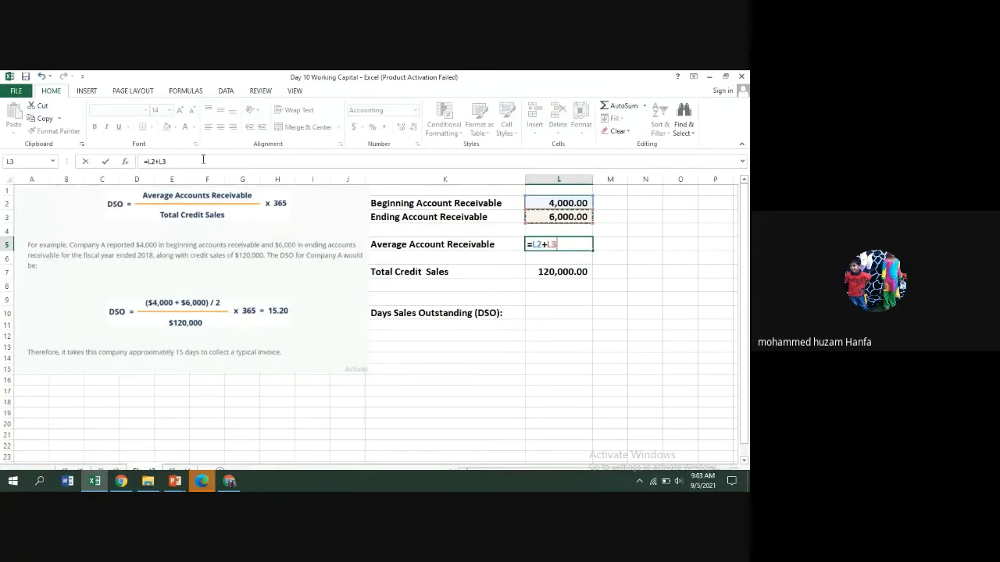
left_click(147, 161)
type("(")
type(")")
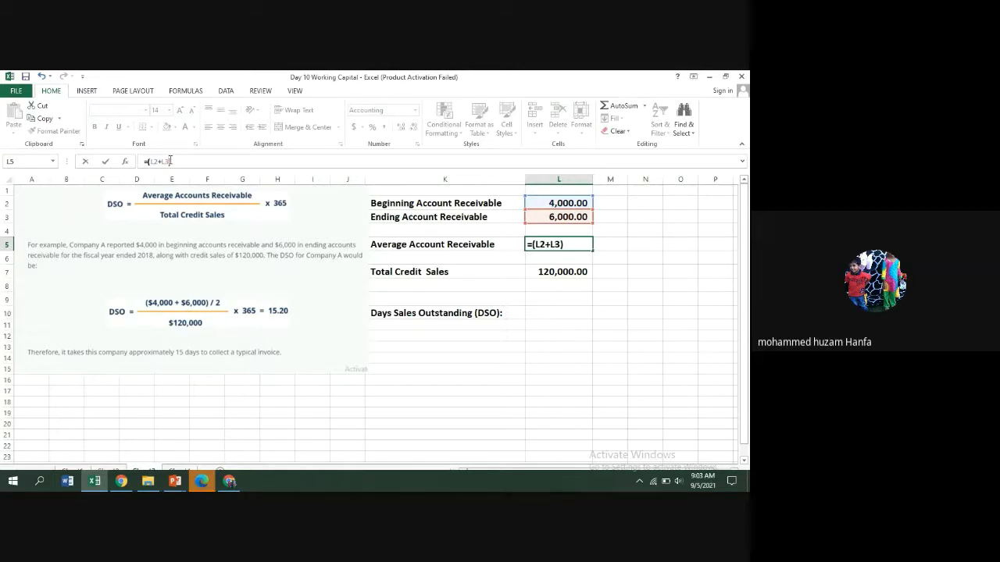
type("/2")
key("Return")
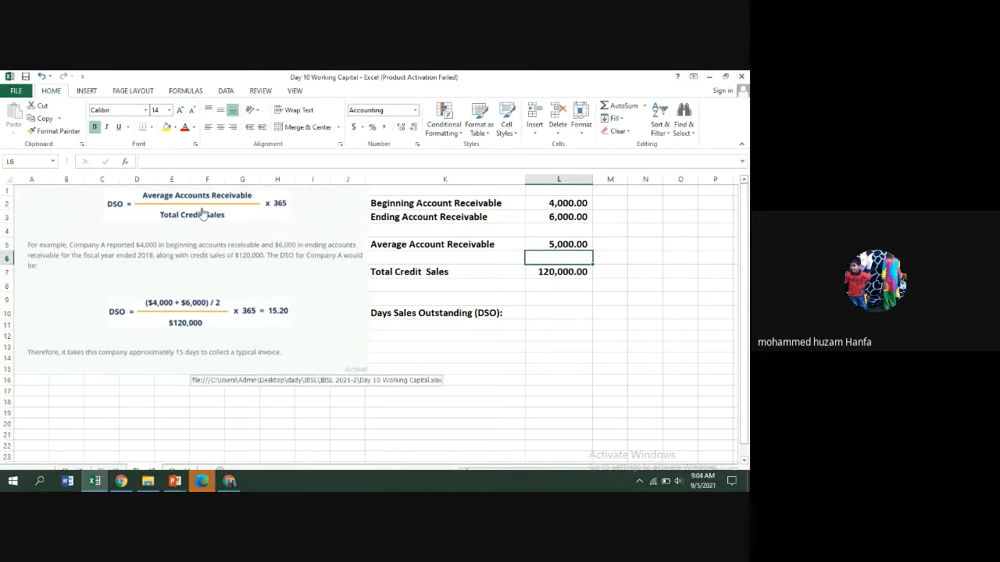
Calculate Days Sales Outstanding in L10 from average receivables and total credit sales with the formula =(L5/L7)*365.
left_click(550, 273)
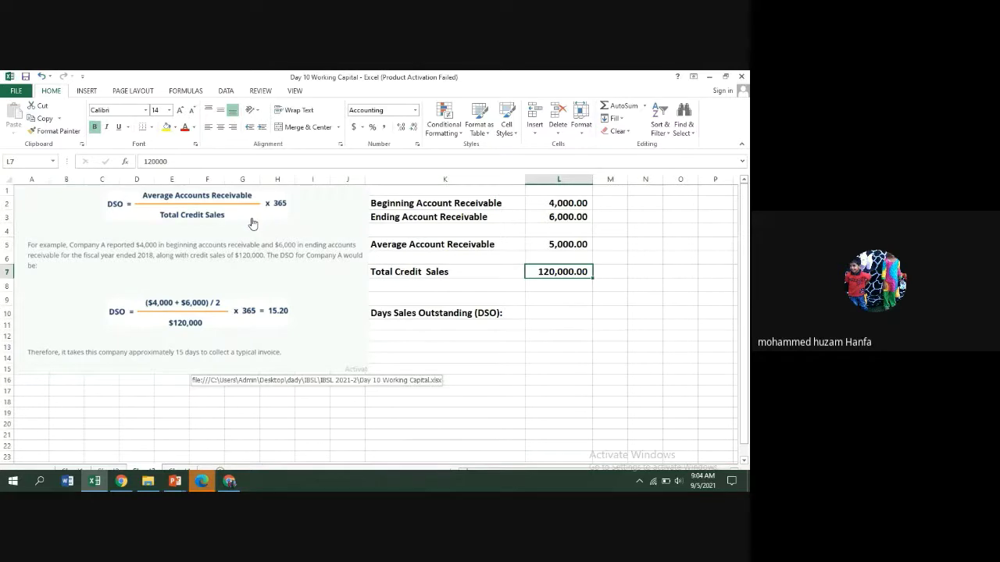
left_click(540, 311)
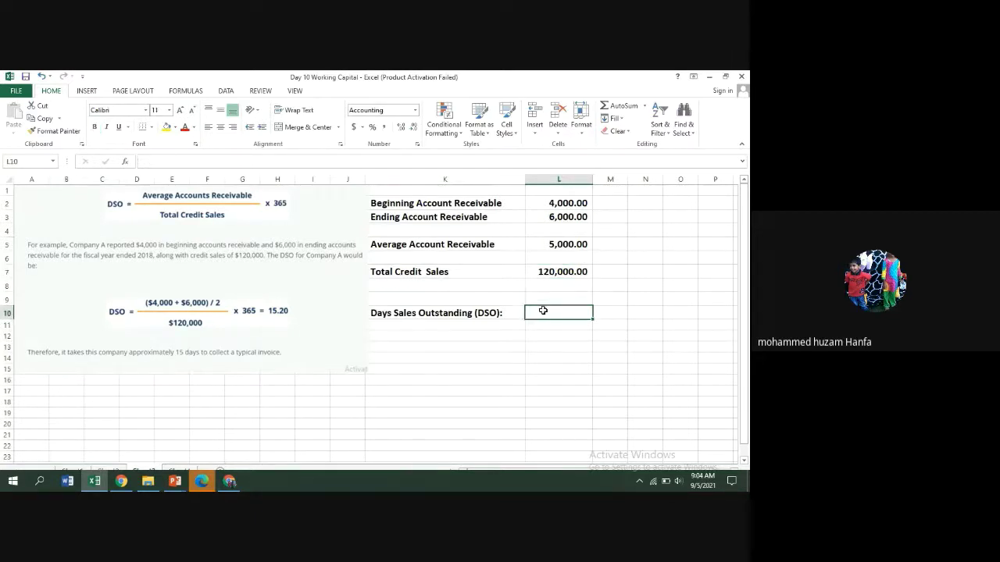
type("=")
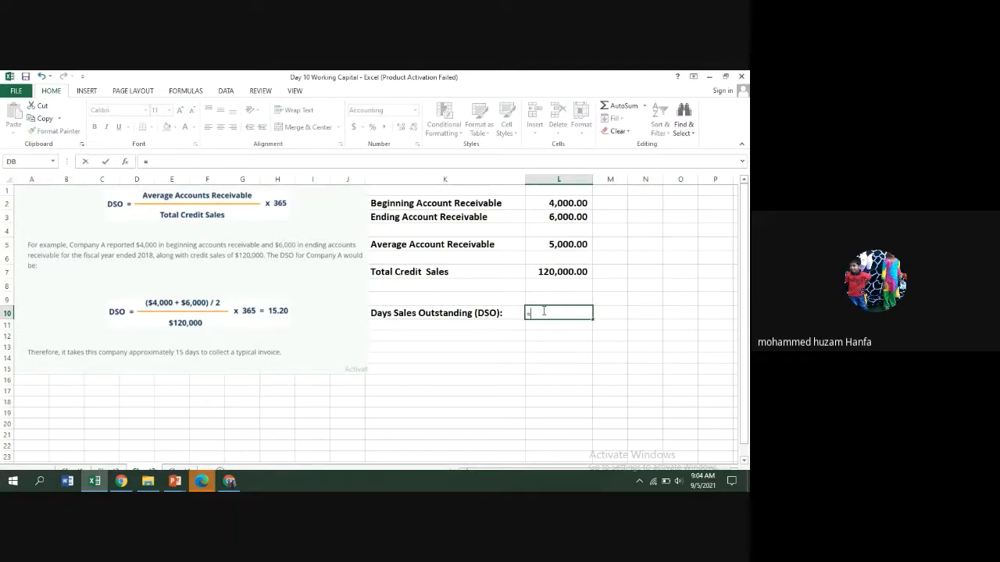
type("(")
left_click(567, 247)
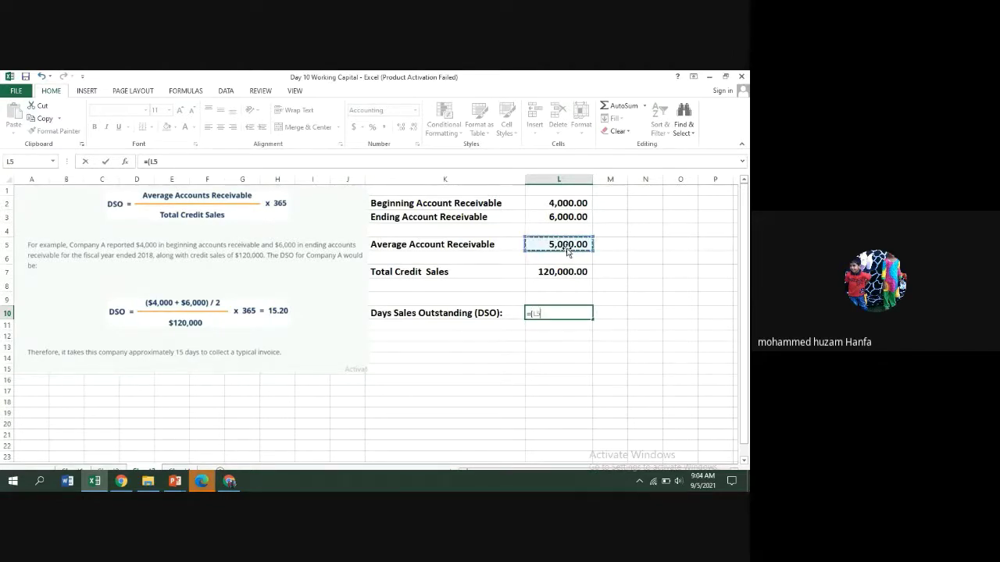
type("/")
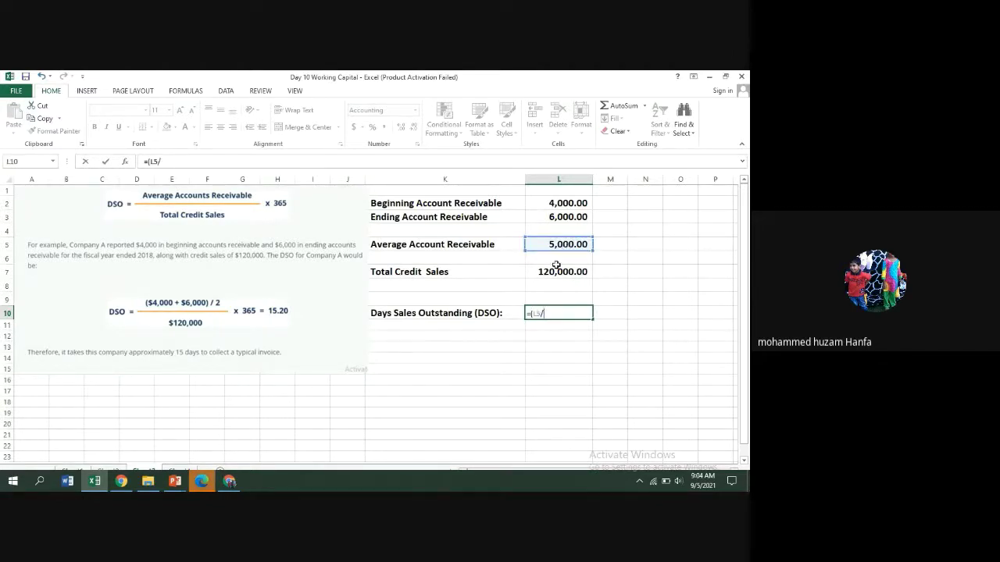
left_click(557, 269)
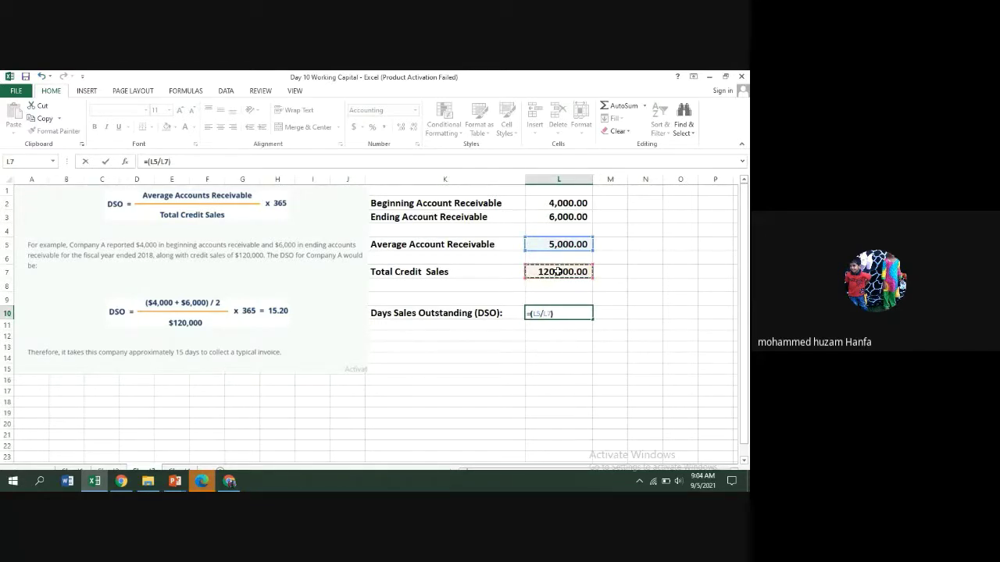
type(")")
type("*365")
key("Return")
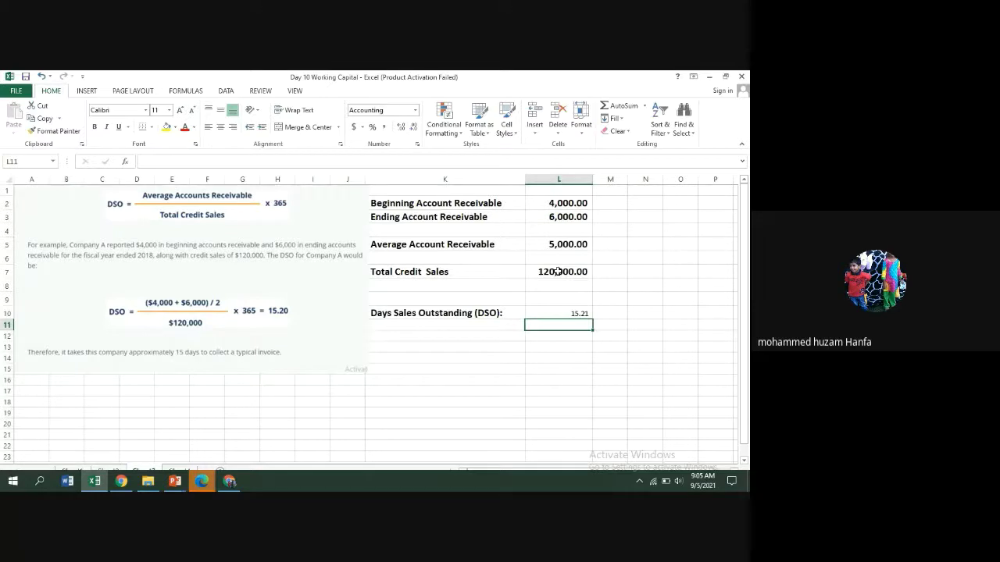
Revisit the Days Inventory Outstanding sheet and switch to the PowerPoint slide show, advancing to the Days Payable Outstanding slide.
left_click(77, 470)
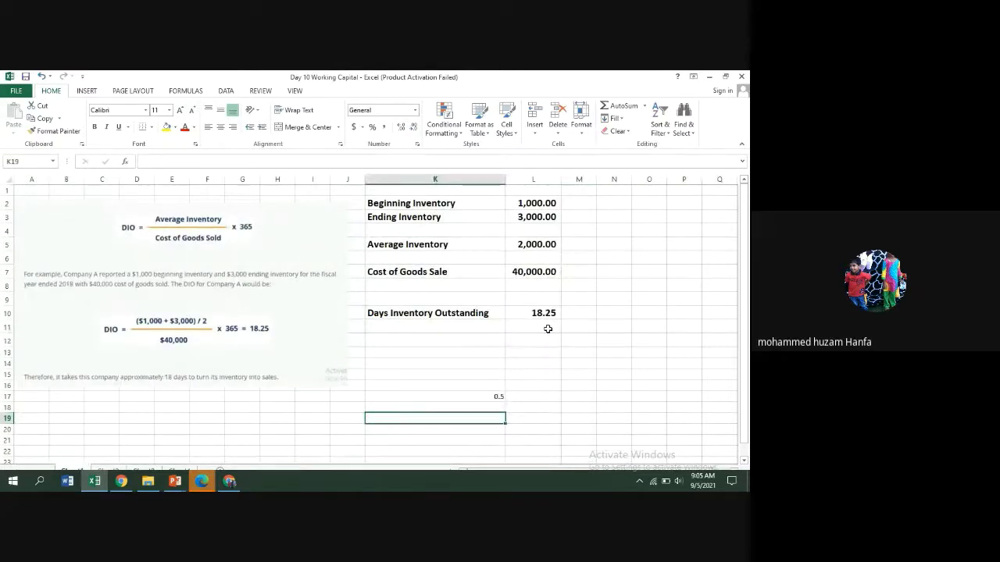
left_click(138, 471)
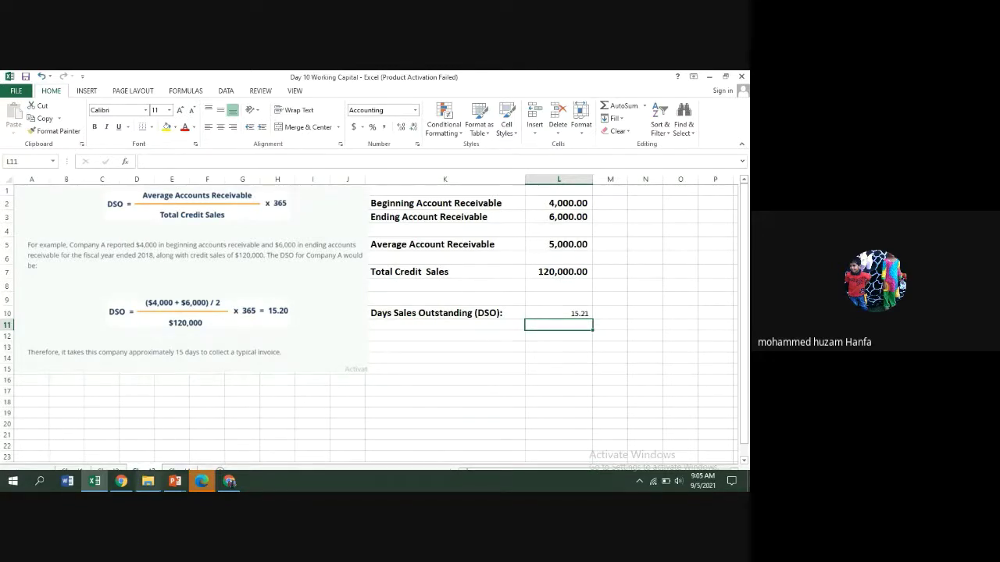
left_click(172, 484)
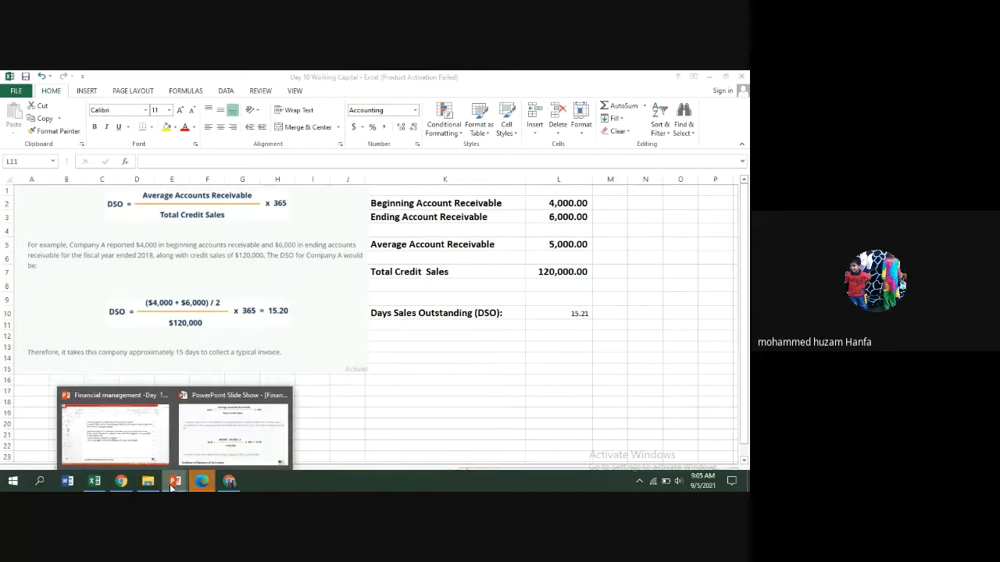
left_click(211, 453)
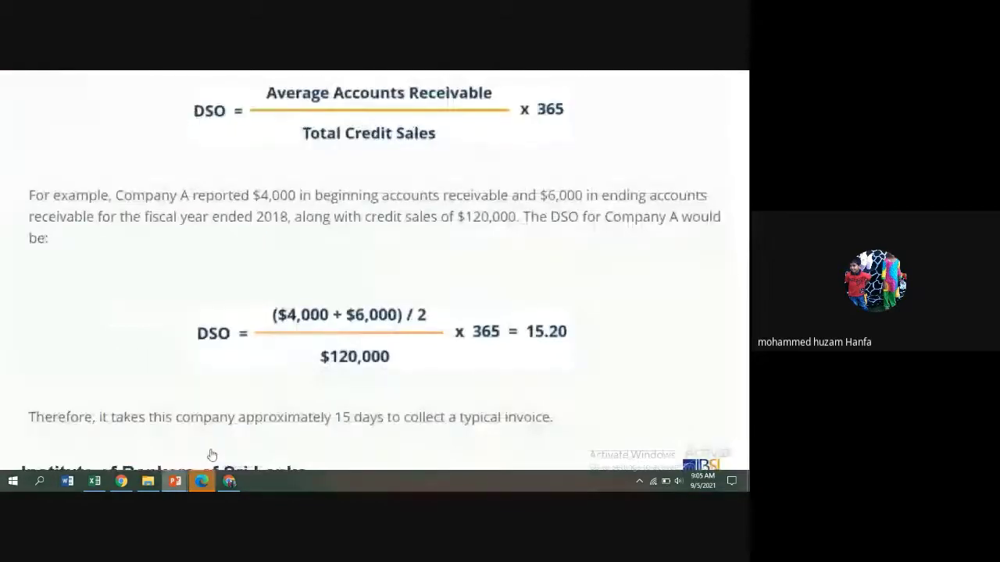
left_click(401, 343)
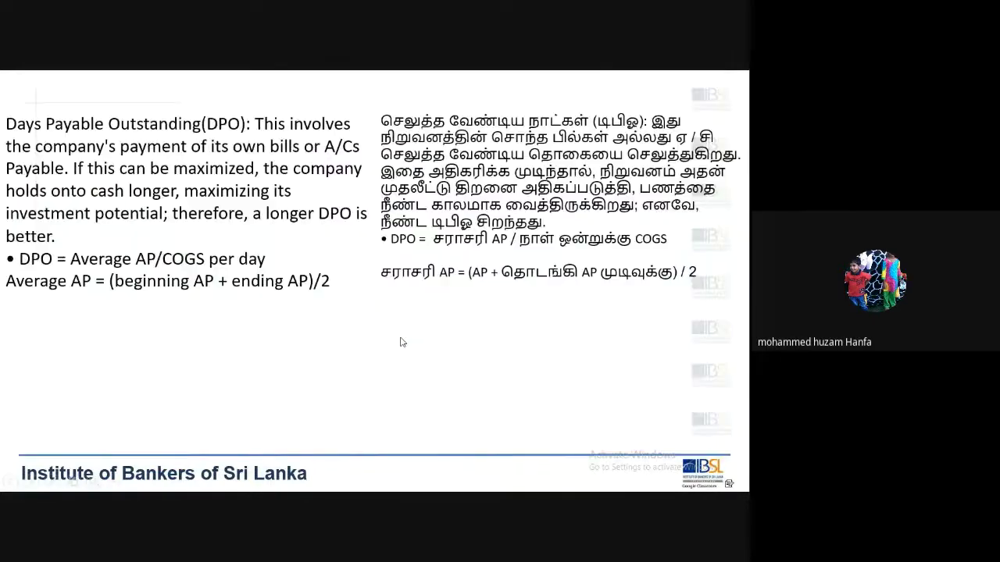
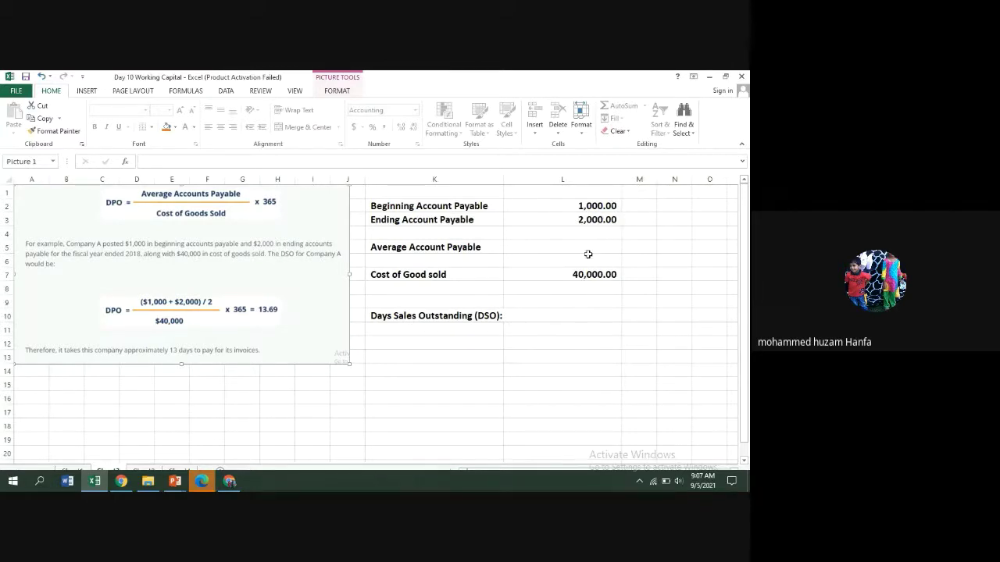
On the accounts payable sheet, calculate the Average Account Payable in L5 with the formula =(L2+L3)/2.
left_click(586, 244)
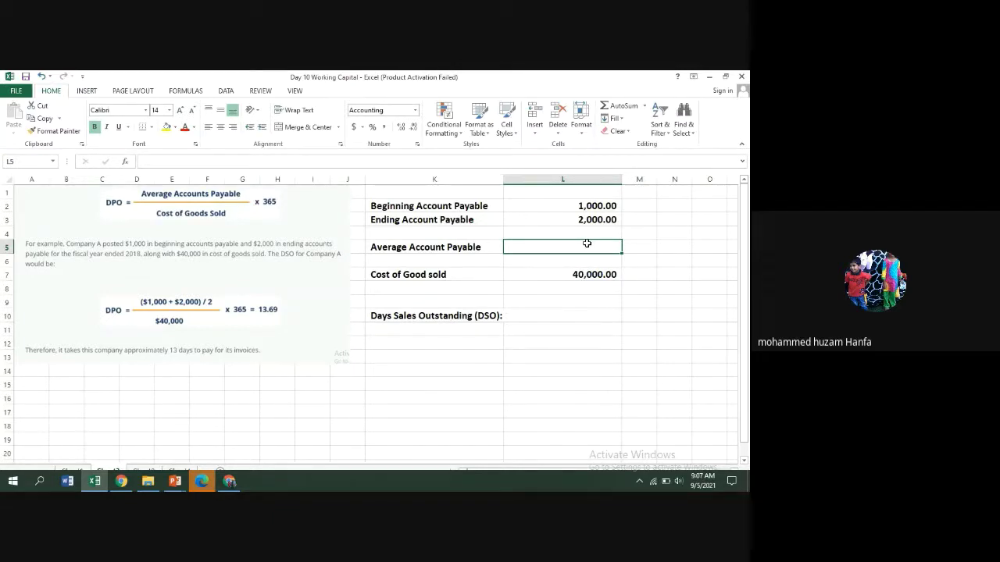
type("=")
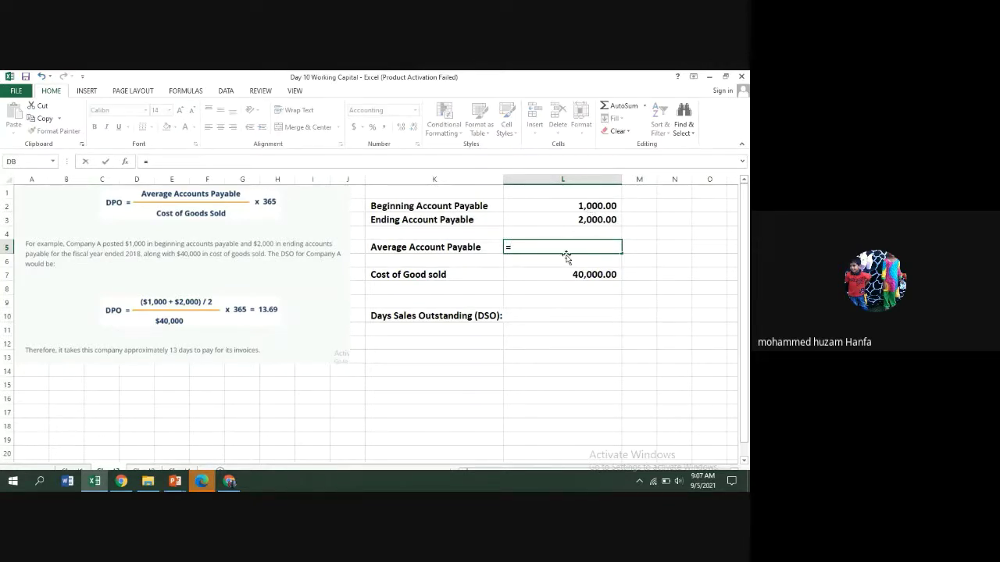
type("(")
left_click(591, 206)
type("+")
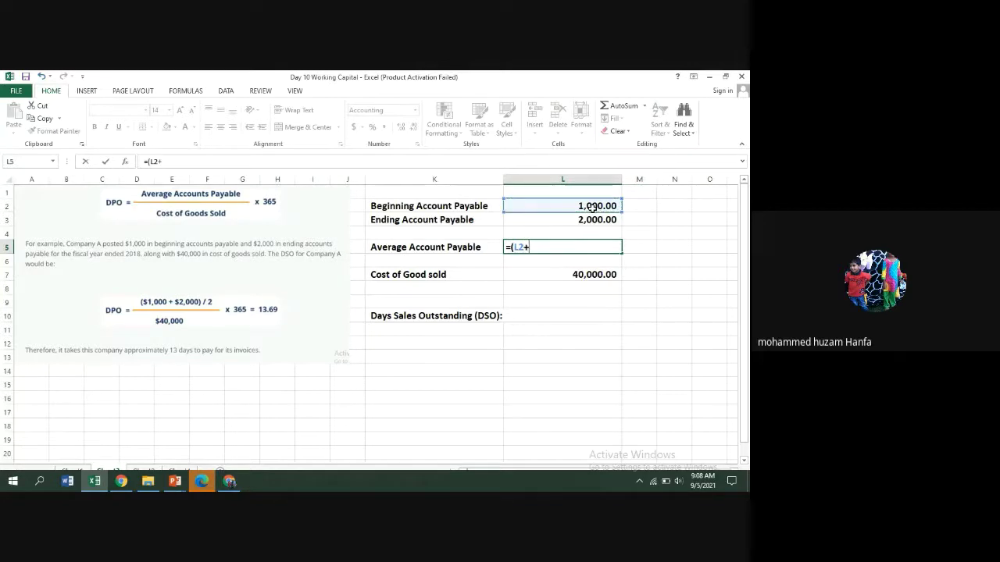
left_click(610, 221)
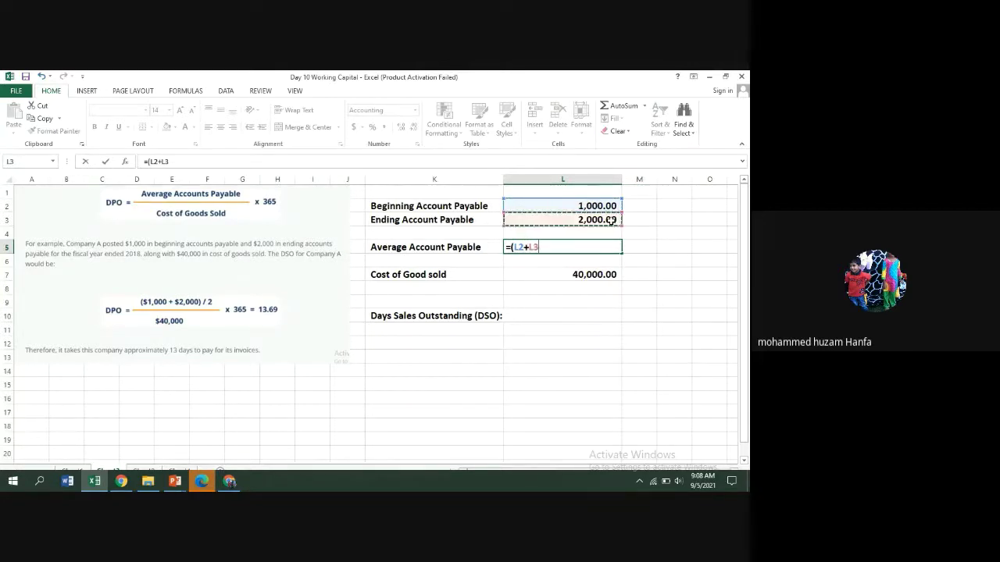
type(")/2")
key("Return")
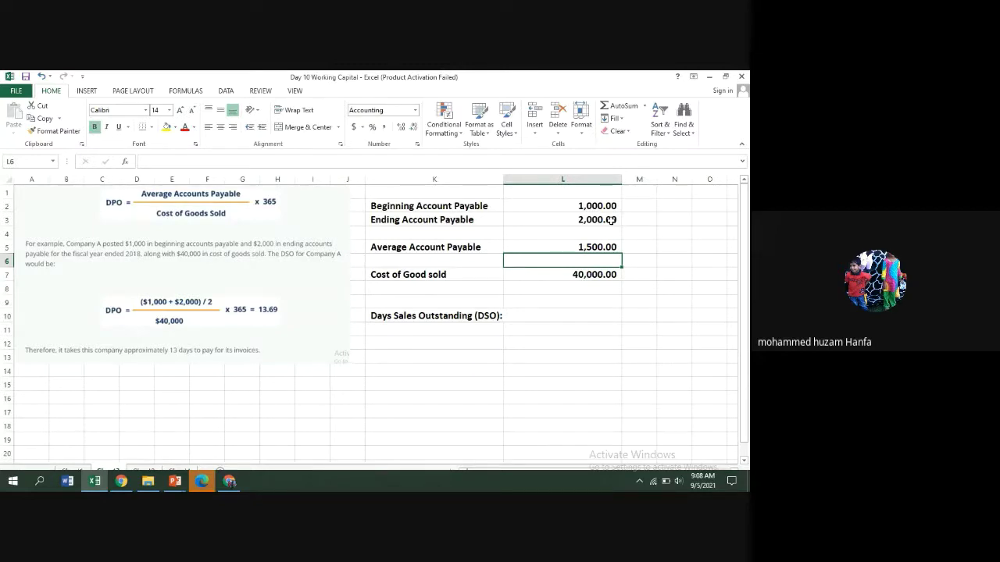
Calculate days payable outstanding in L10 from average payables and cost of goods sold with the formula =(L5/L7)*365.
left_click(544, 312)
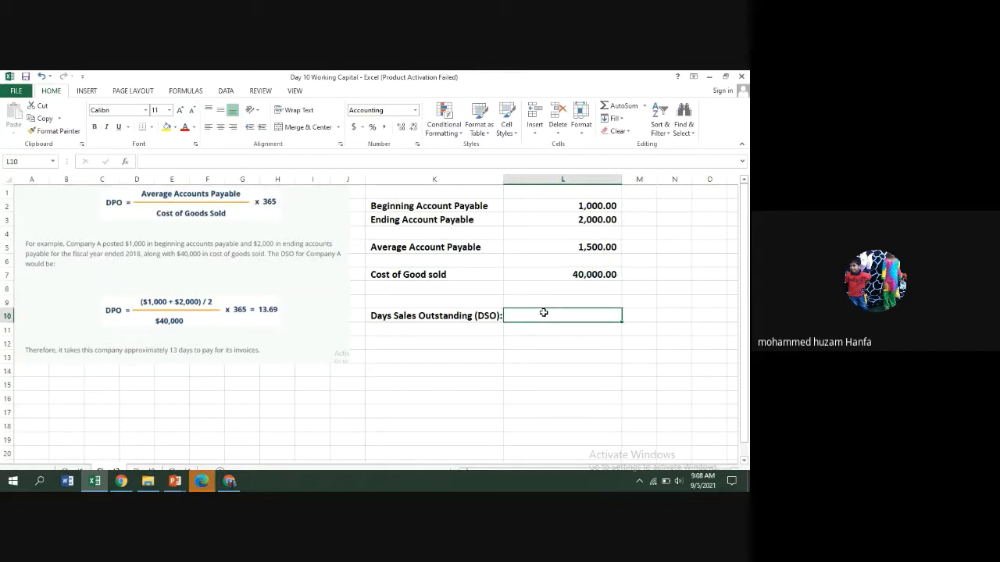
type("+")
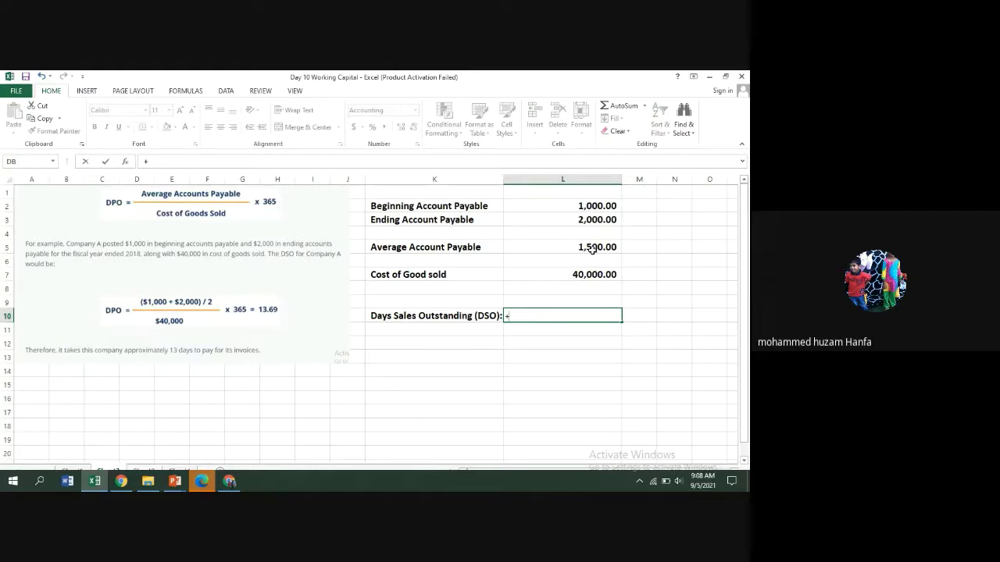
key("Escape")
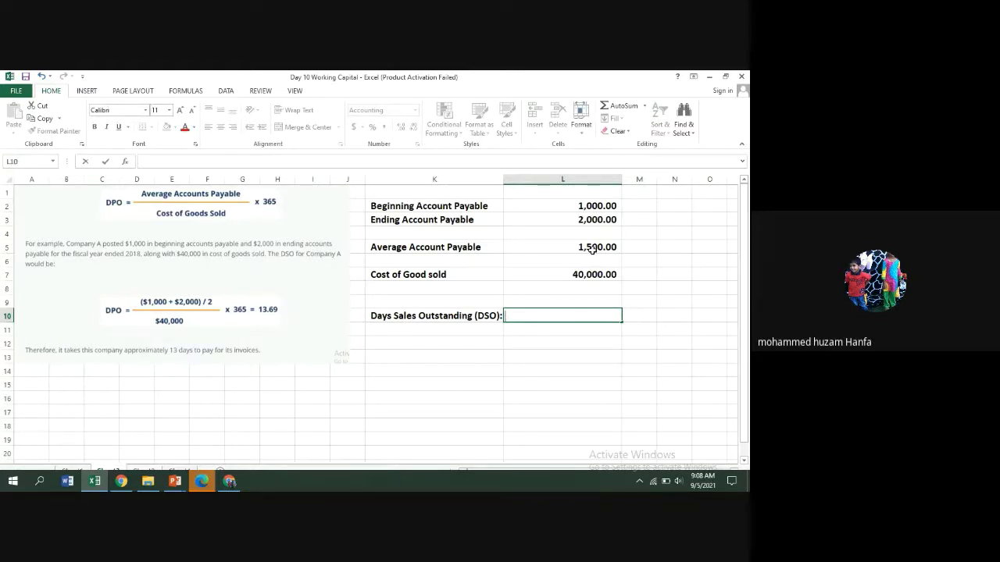
type("=")
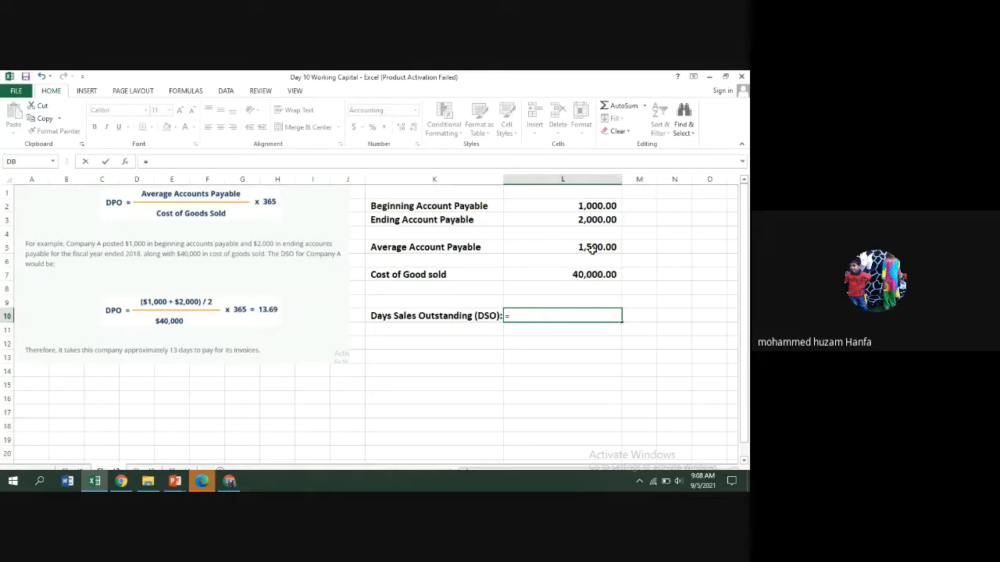
type("(")
left_click(613, 246)
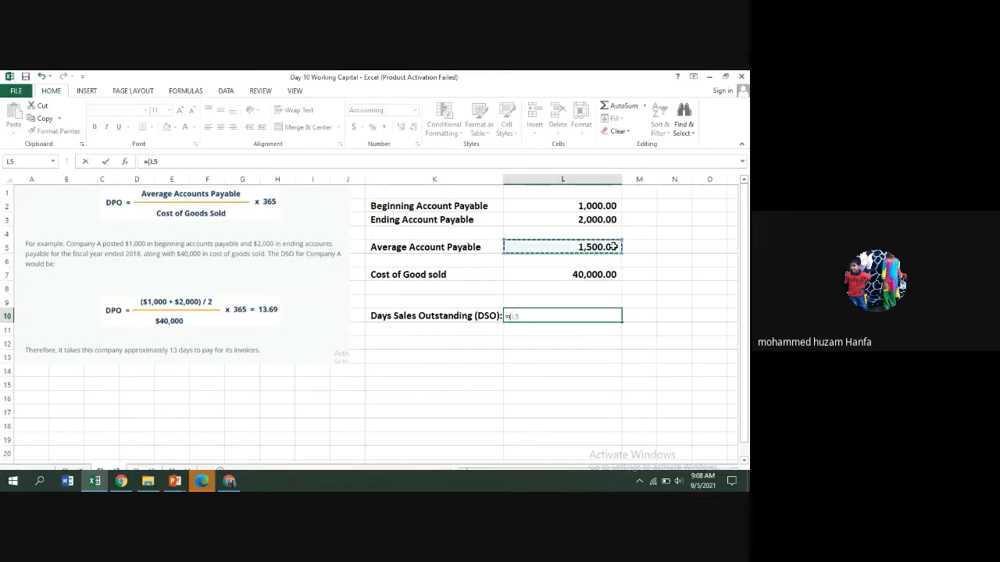
type("/")
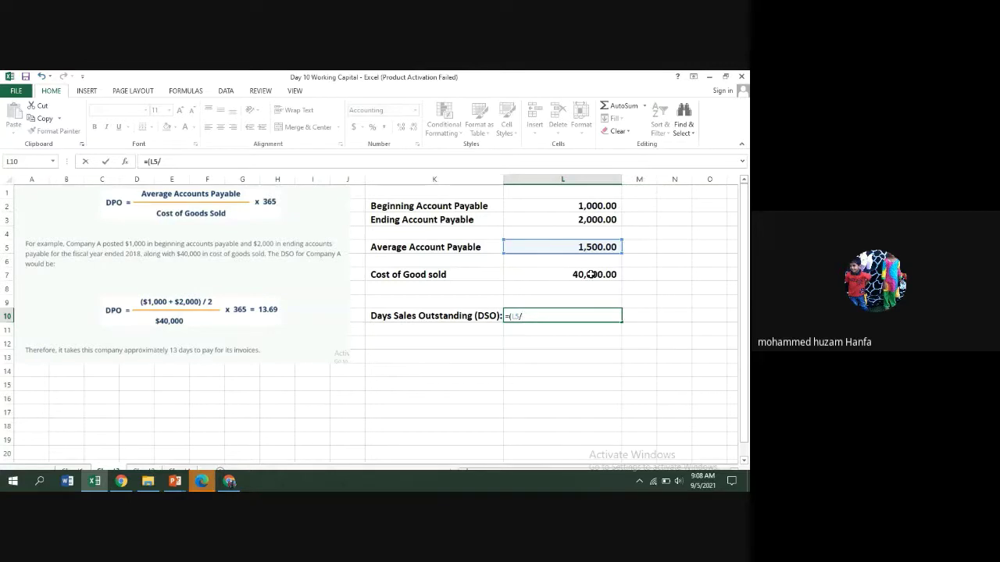
left_click(591, 274)
type(")")
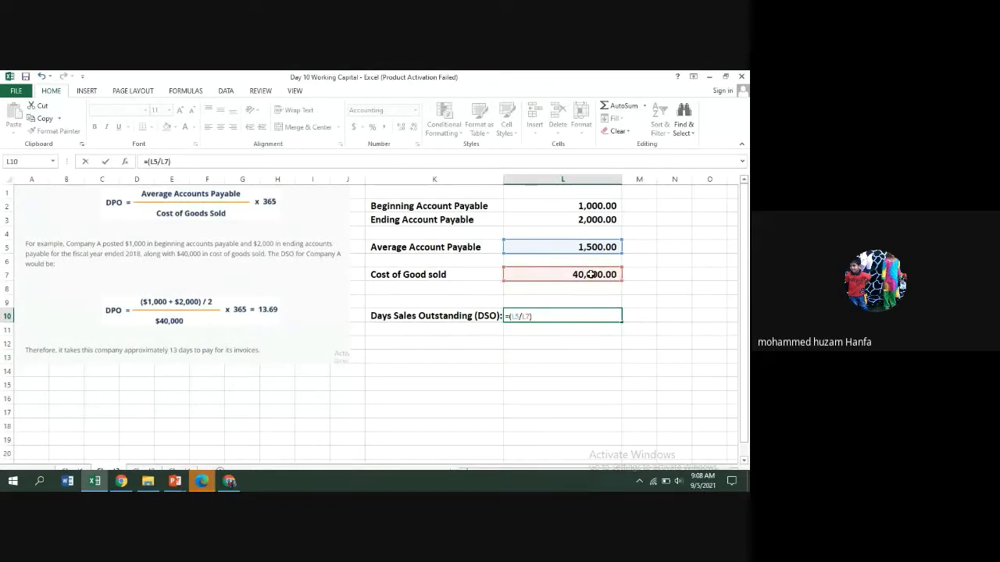
type("*365")
key("Return")
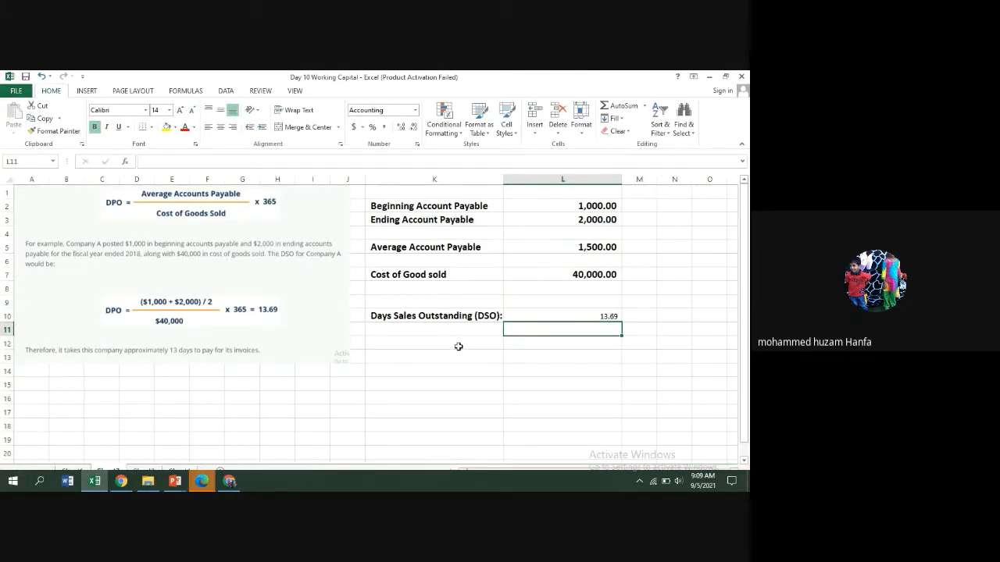
On the Days Inventory Outstanding sheet, copy the label and result in K10:L10 and paste them with formulas into K17:L17.
left_click(68, 469)
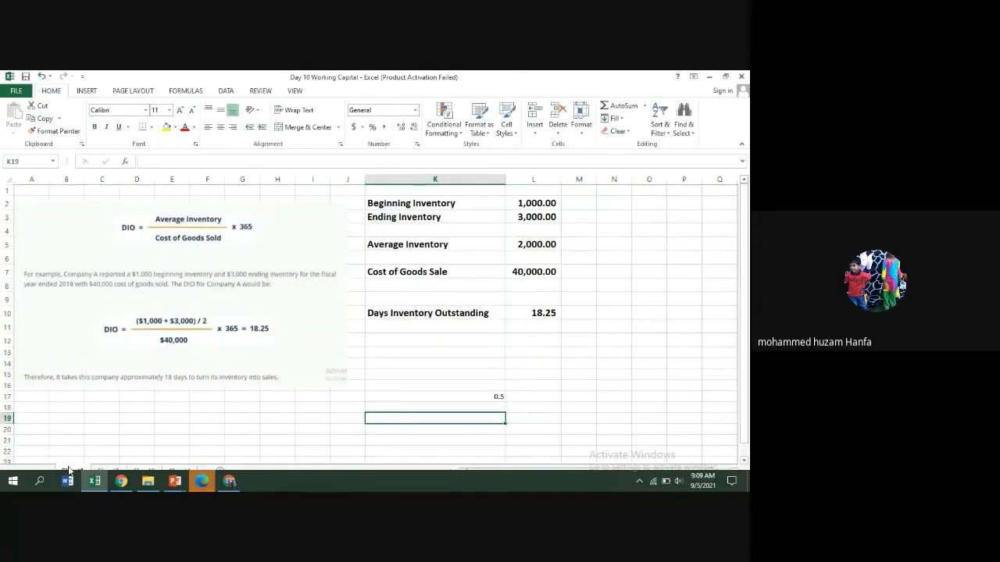
double_click(407, 312)
left_click_drag(408, 313, 488, 313)
left_click(375, 373)
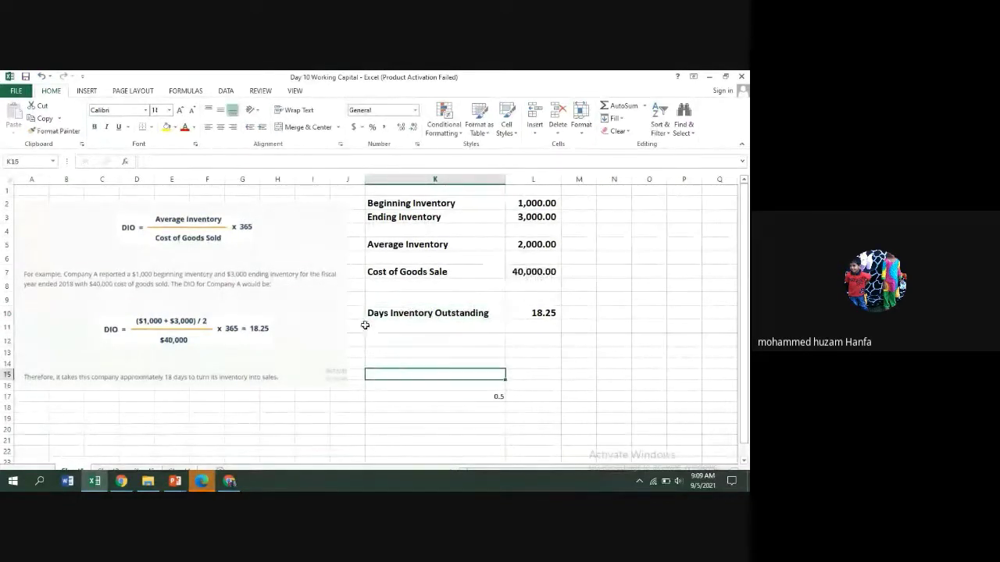
left_click_drag(373, 313, 538, 310)
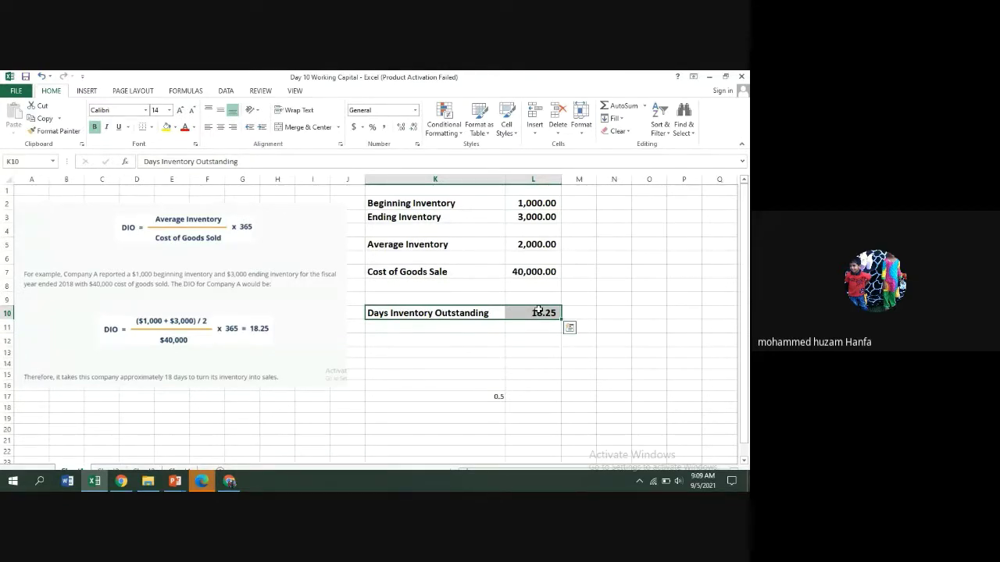
key("ctrl+c")
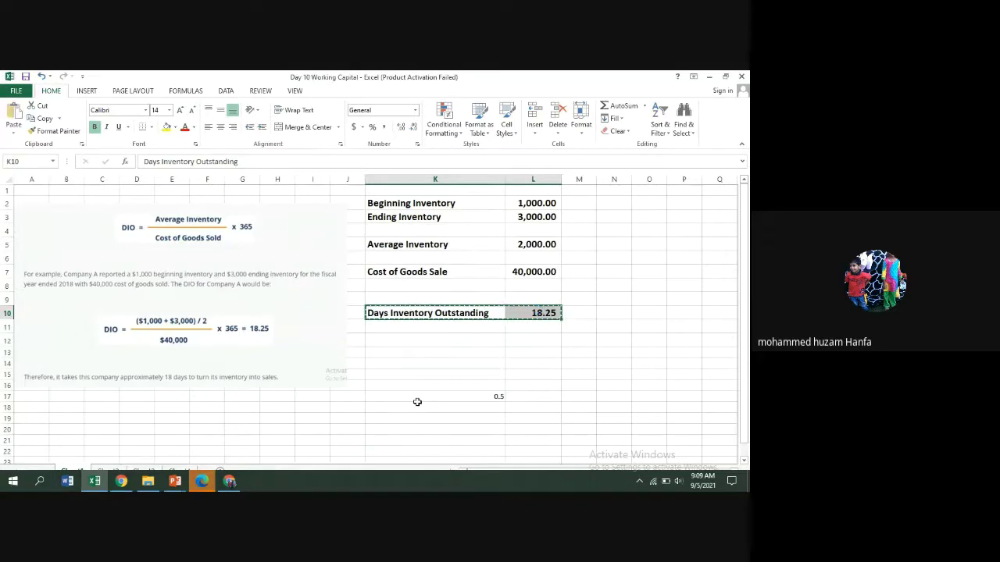
left_click(413, 396)
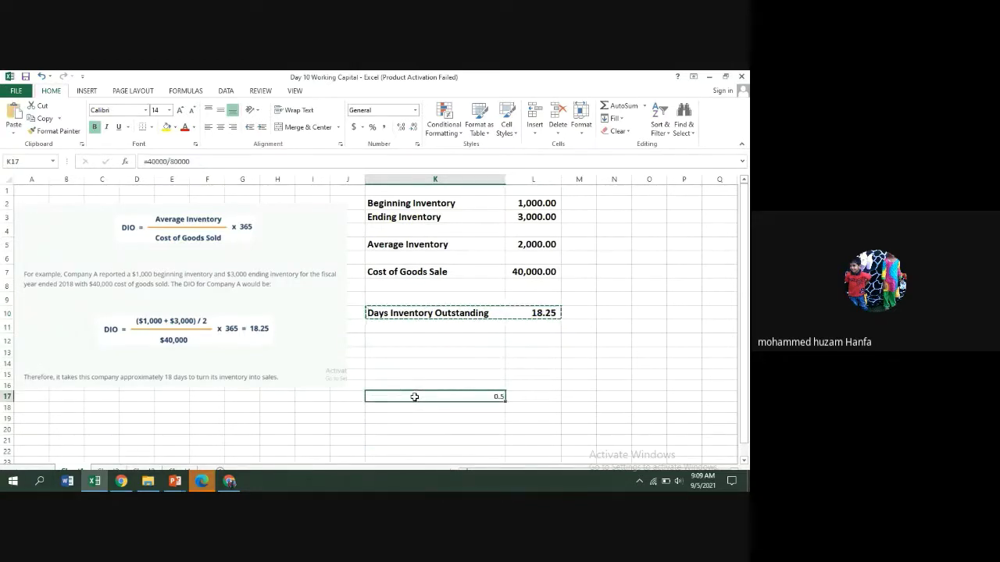
right_click(414, 398)
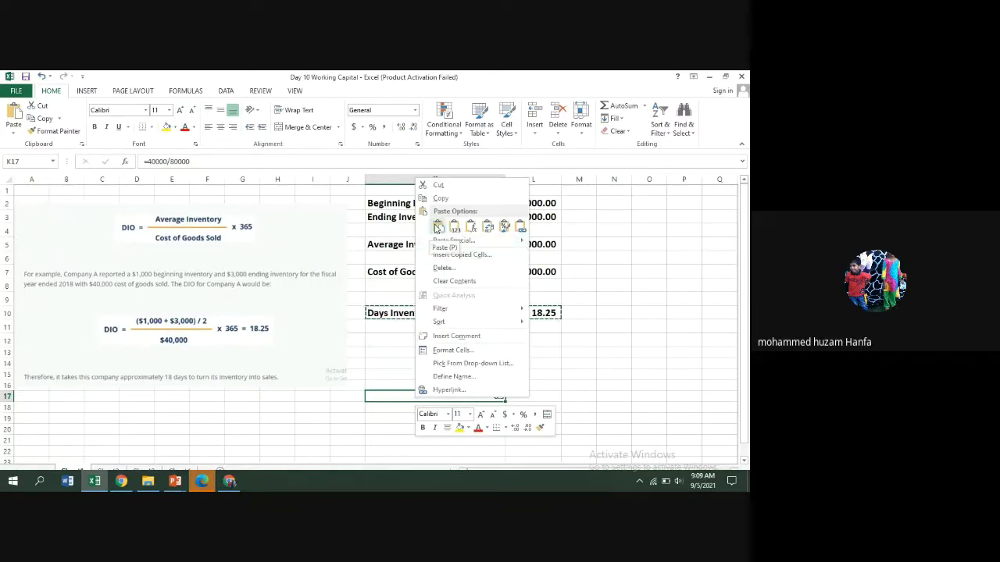
left_click(438, 228)
left_click(432, 229)
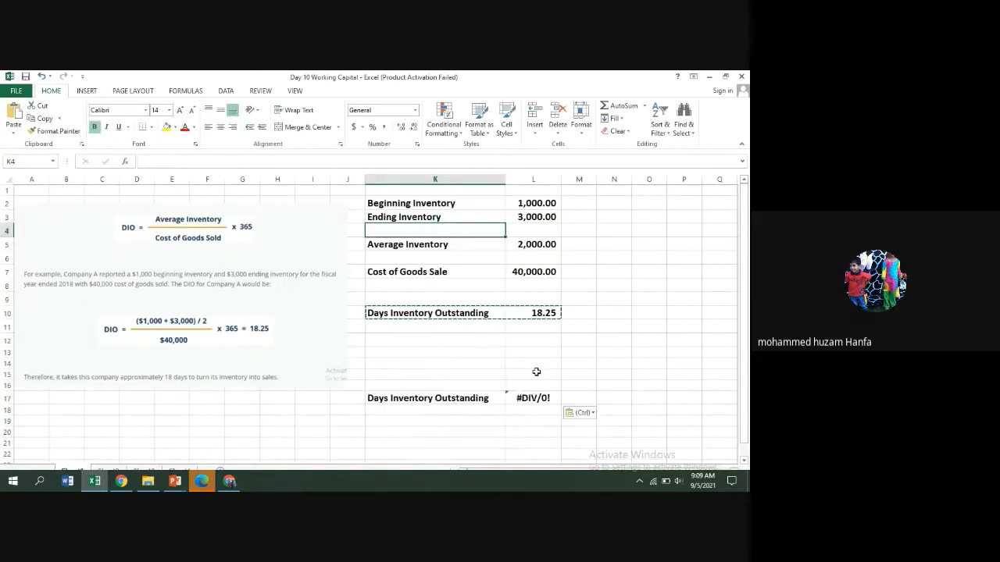
Clear the pasted formula from L17, leaving the Days Inventory Outstanding label in K17.
left_click(532, 397)
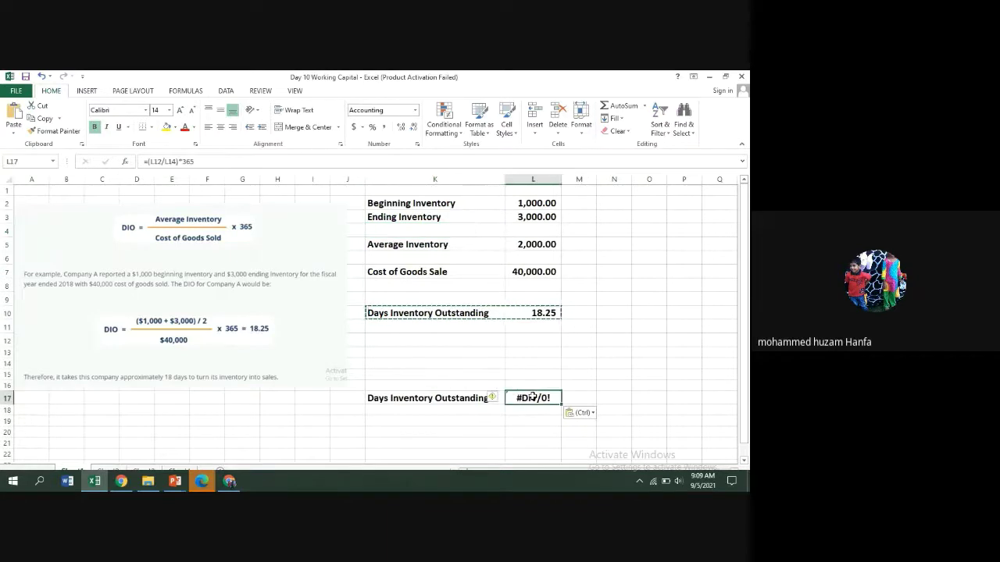
key("BackSpace")
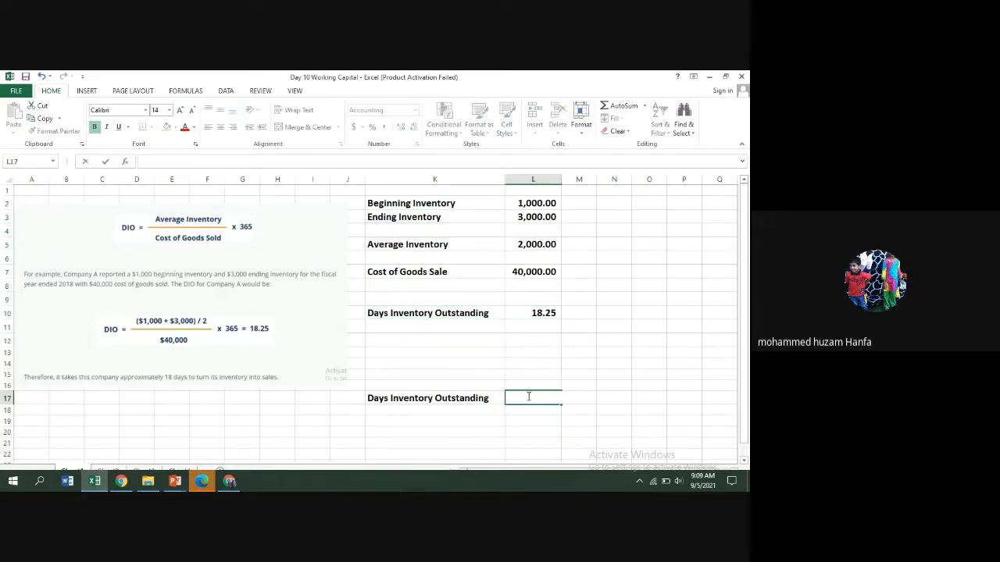
left_click(459, 399)
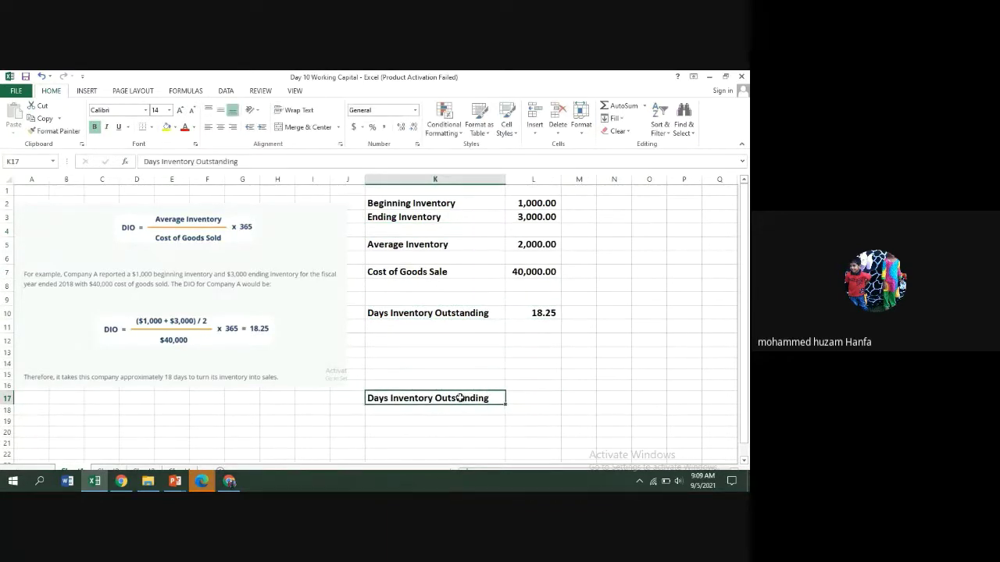
right_click(462, 401)
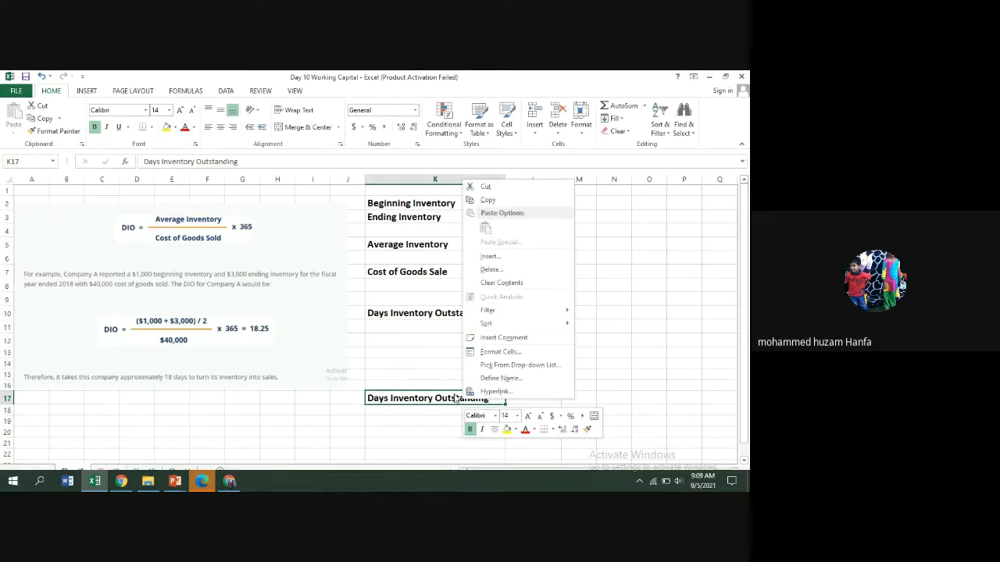
key("Escape")
Copy the Days Inventory Outstanding label and result in K10:L10 and paste them as values only into K17:L17.
right_click(414, 315)
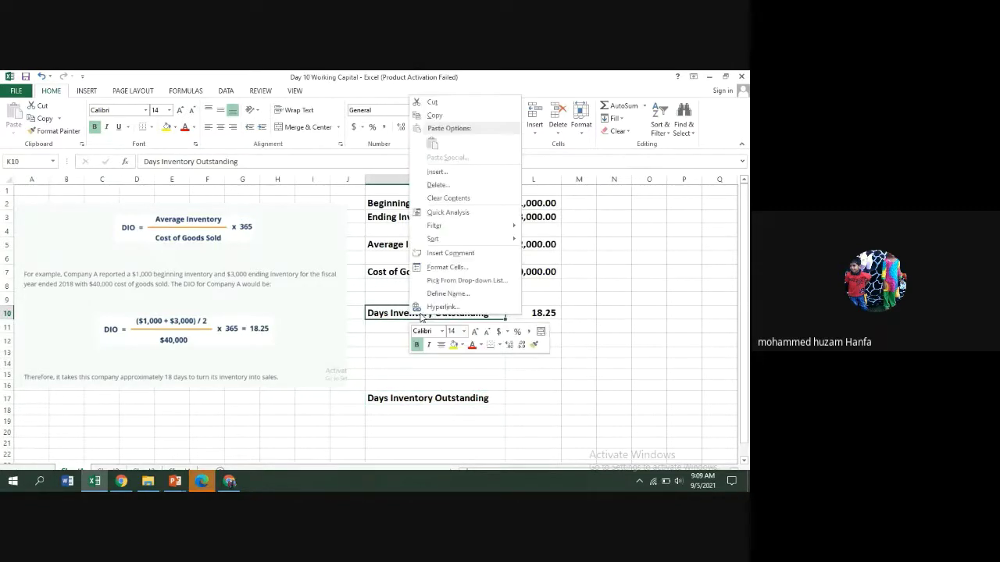
key("Escape")
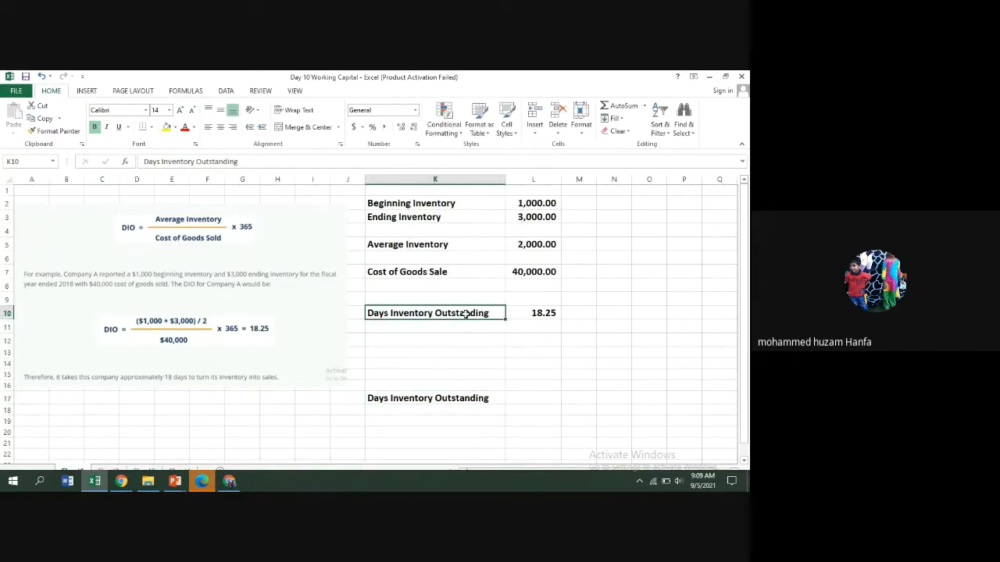
left_click(518, 314, "shift")
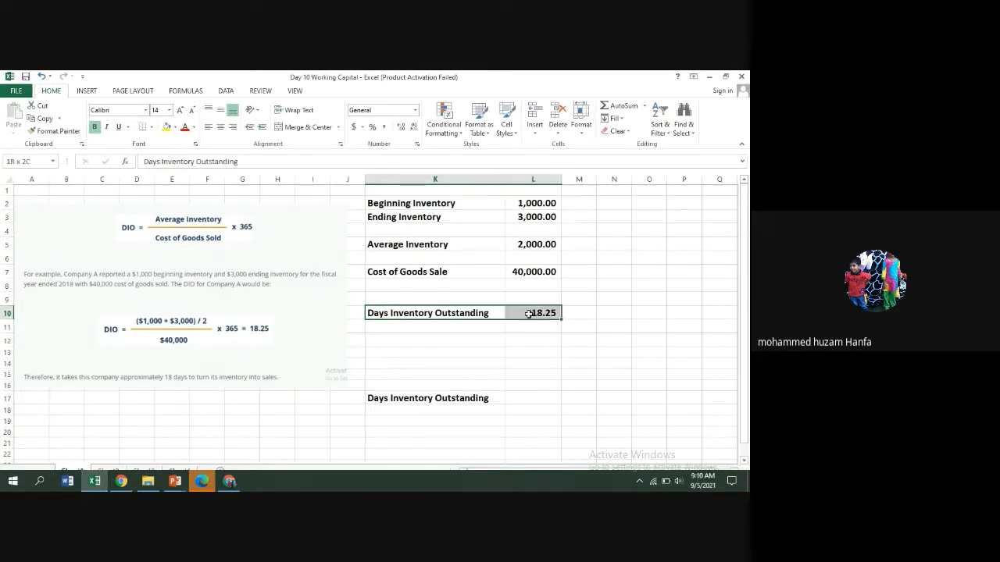
key("ctrl+c")
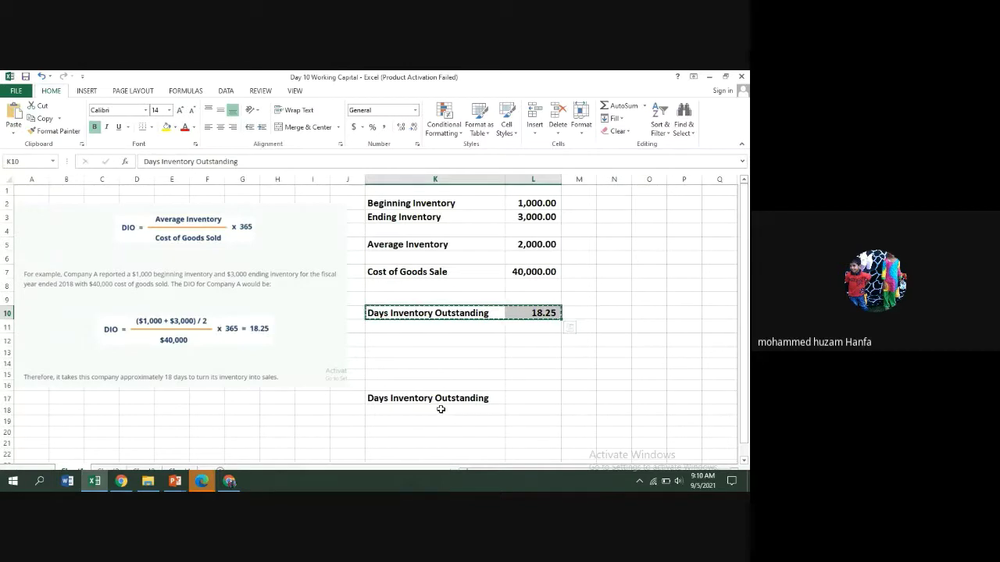
left_click(437, 399)
right_click(438, 401)
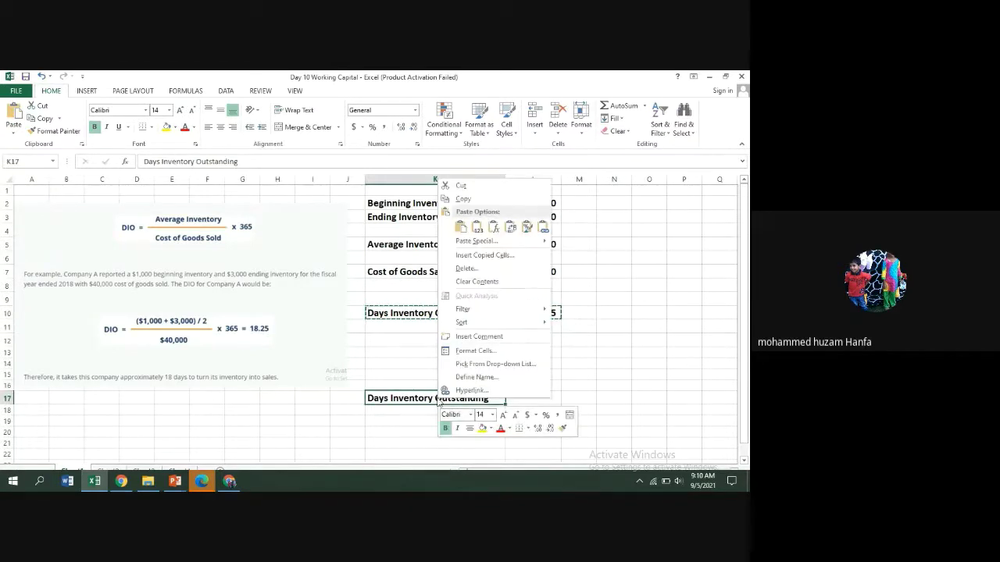
left_click(476, 227)
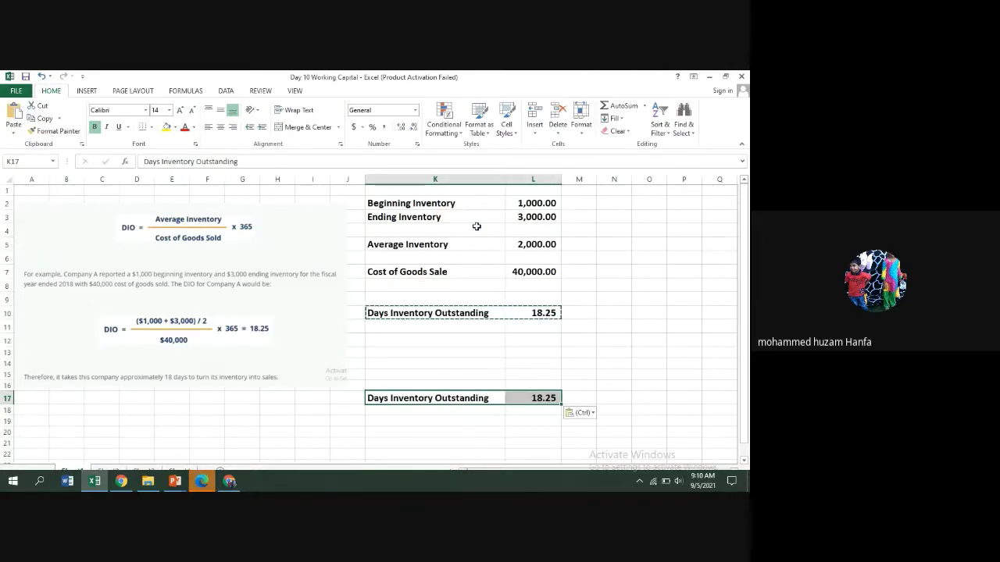
Copy the Days Sales Outstanding label and result from K10:L10 of the receivables sheet as values into K19:L19 of the inventory sheet.
left_click(137, 468)
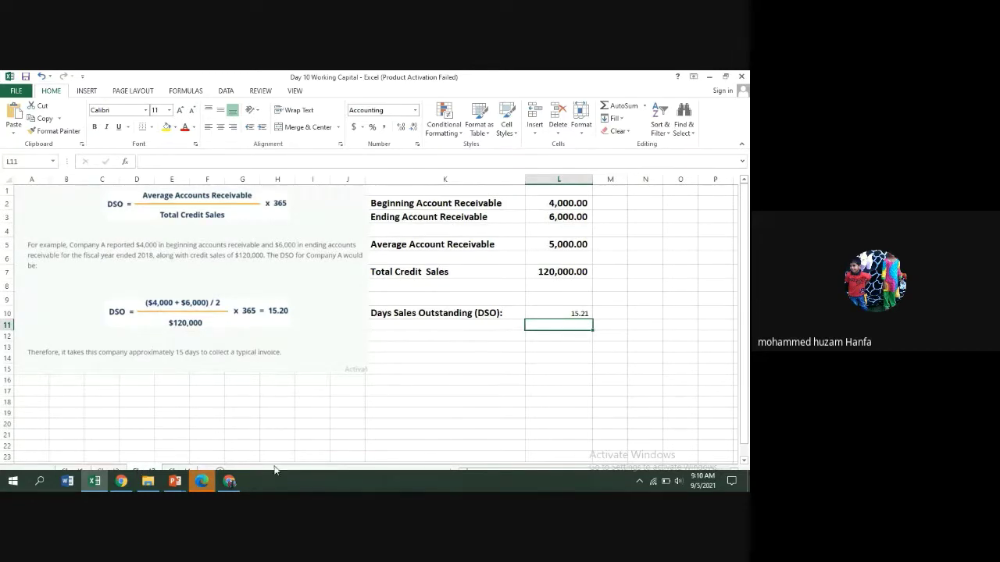
left_click(416, 313)
left_click_drag(416, 313, 565, 315)
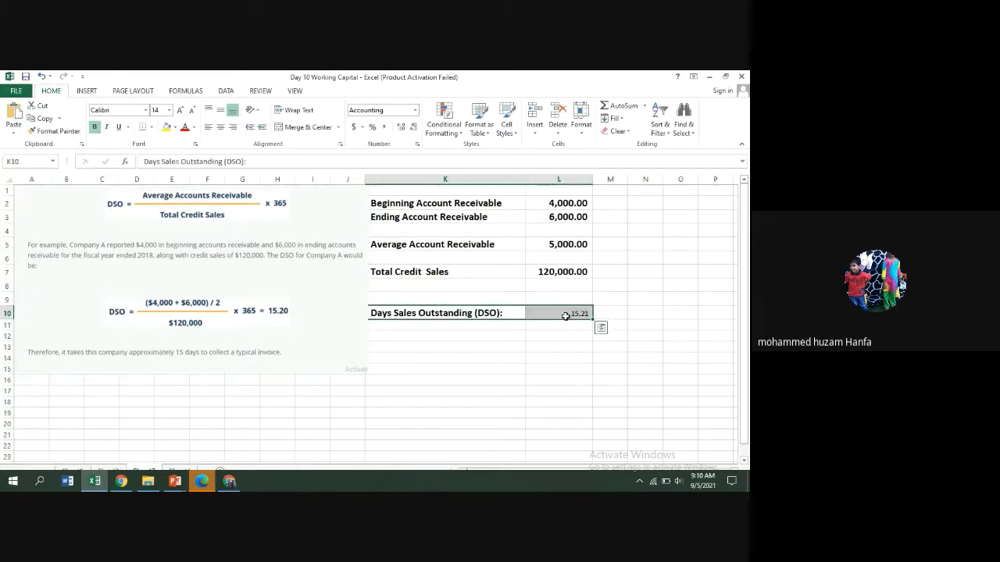
key("ctrl+c")
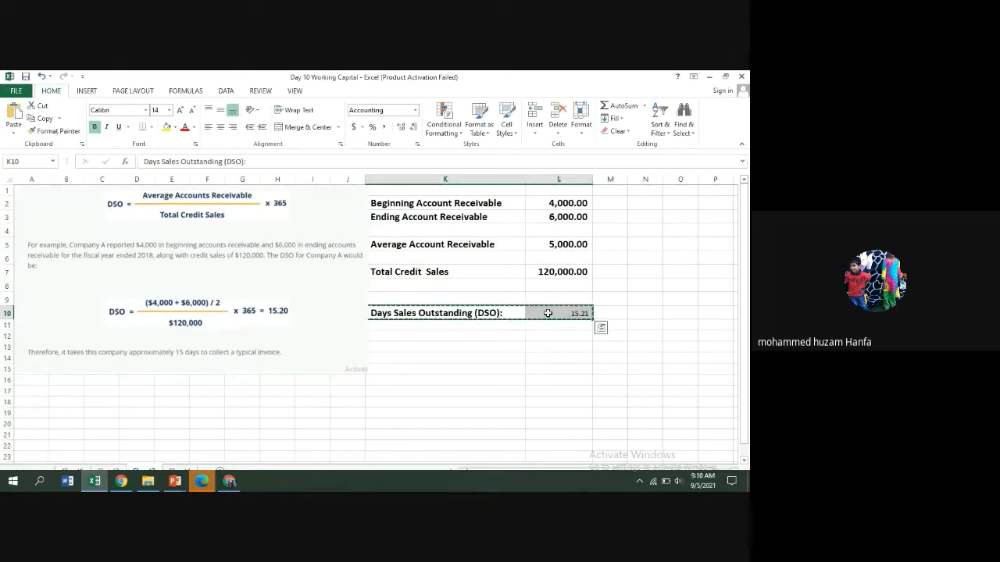
left_click(82, 470)
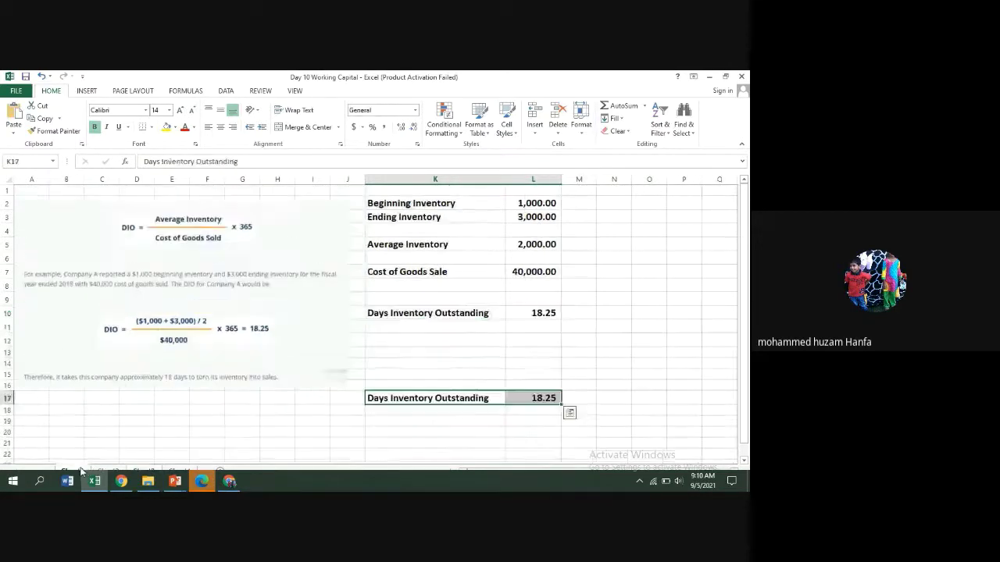
left_click(391, 418)
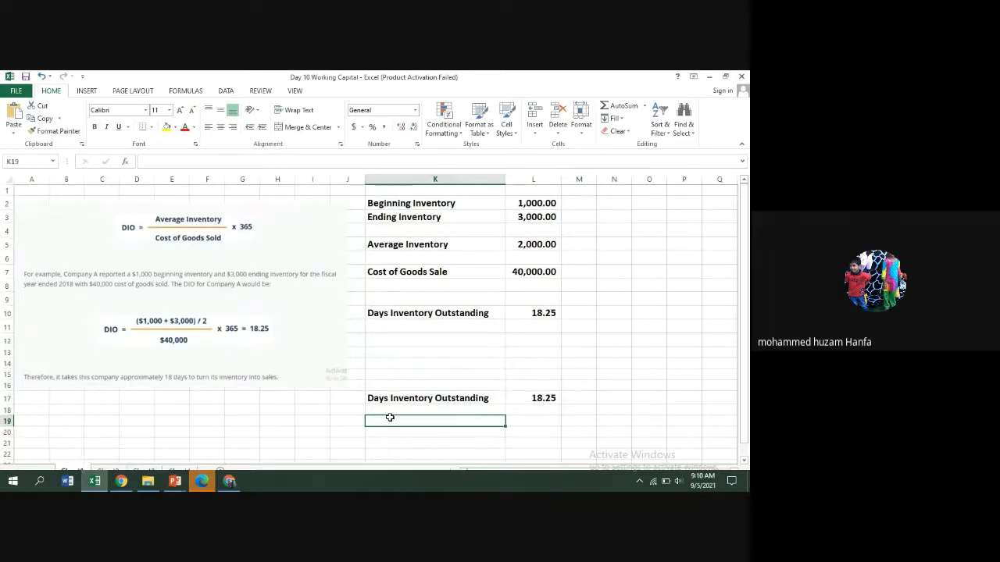
right_click(392, 419)
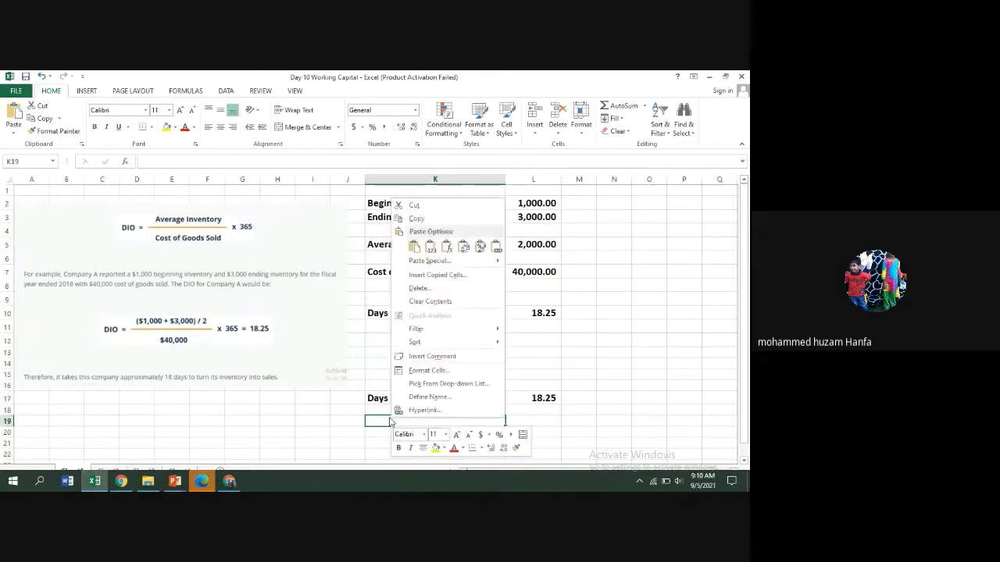
left_click(430, 246)
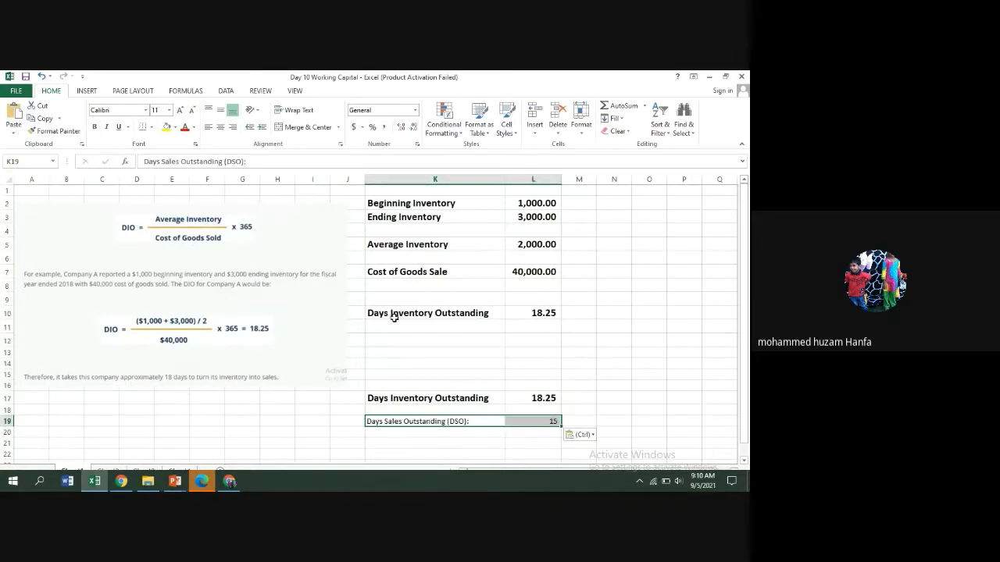
Copy the formatting of K17 onto the Days Sales Outstanding row K19:L19 with Format Painter.
left_click(400, 396)
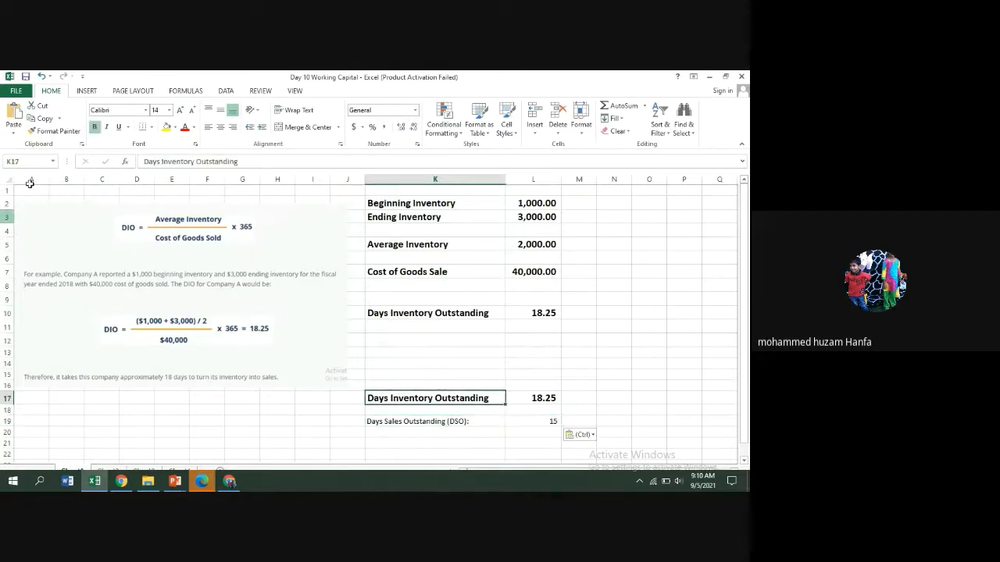
left_click(33, 133)
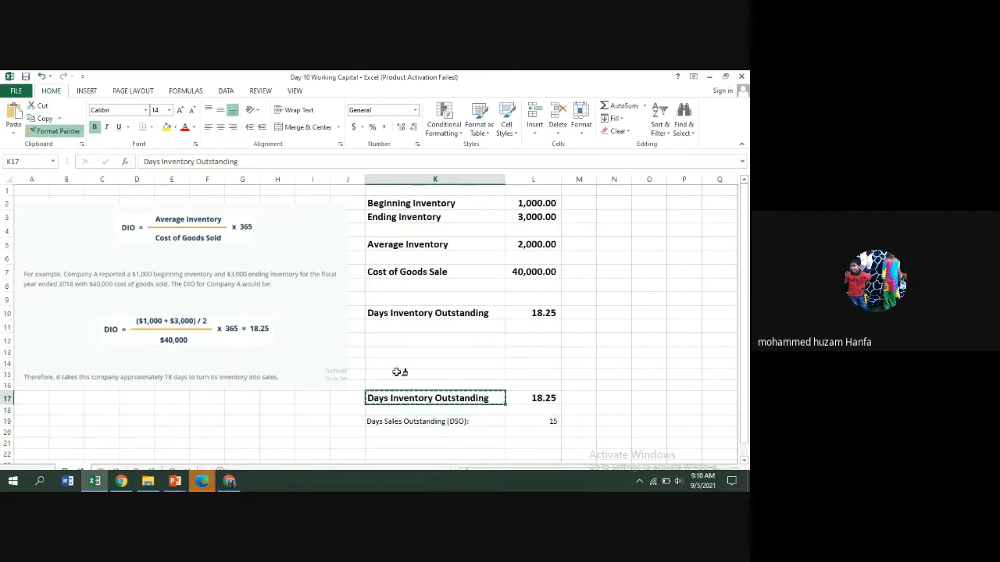
left_click_drag(375, 420, 522, 422)
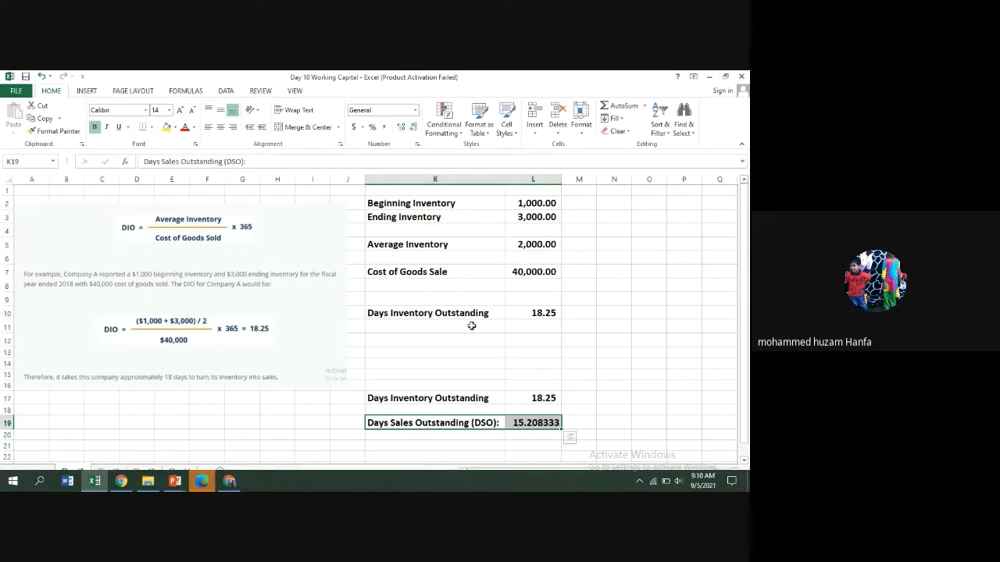
Format the Days Sales Outstanding value in L19 to show two decimal places.
left_click(544, 421)
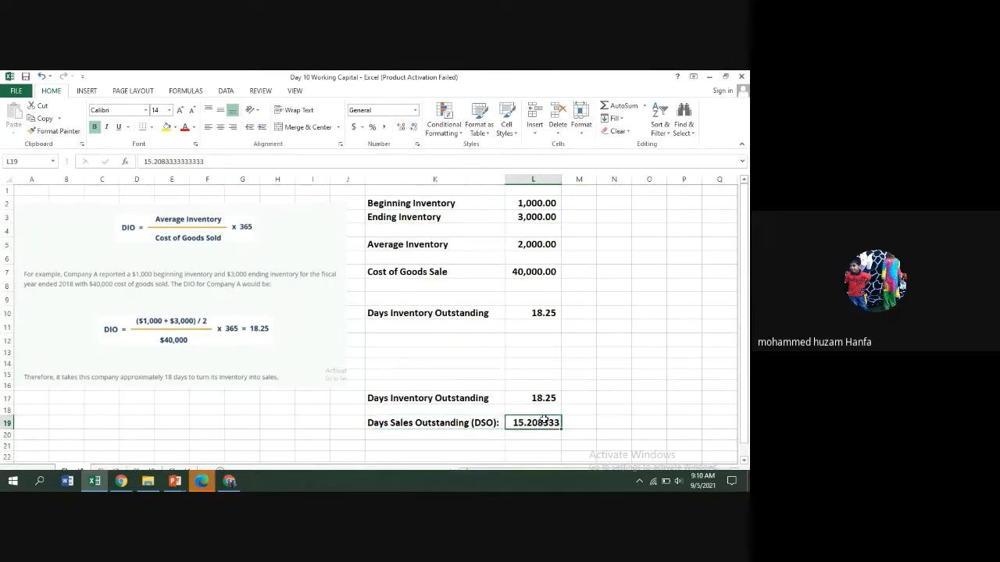
left_click(415, 128)
left_click(415, 129)
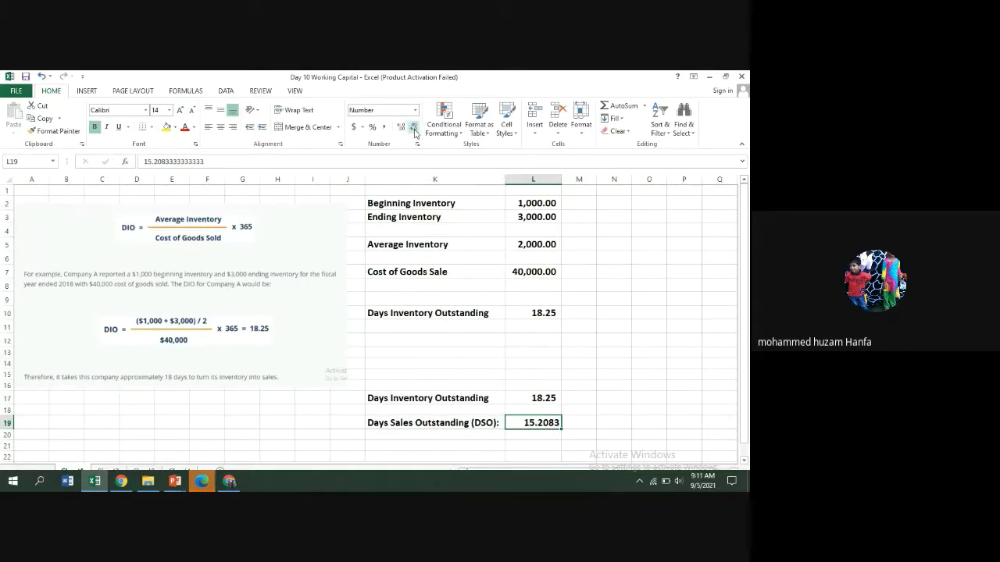
left_click(414, 133)
left_click(414, 133)
left_click(415, 133)
left_click(400, 131)
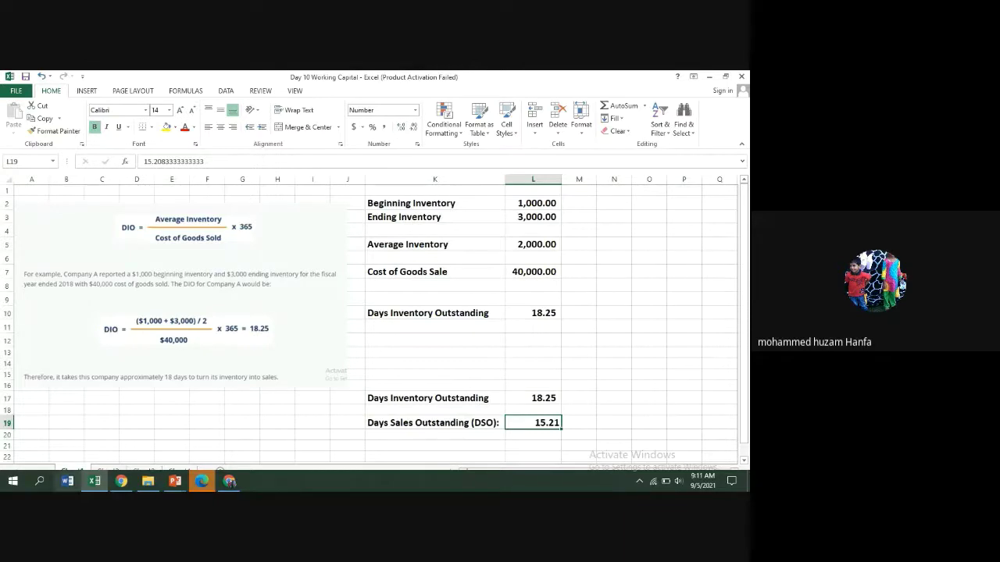
Compare the accounts payable and accounts receivable sheets, finishing on the accounts payable sheet.
left_click(107, 468)
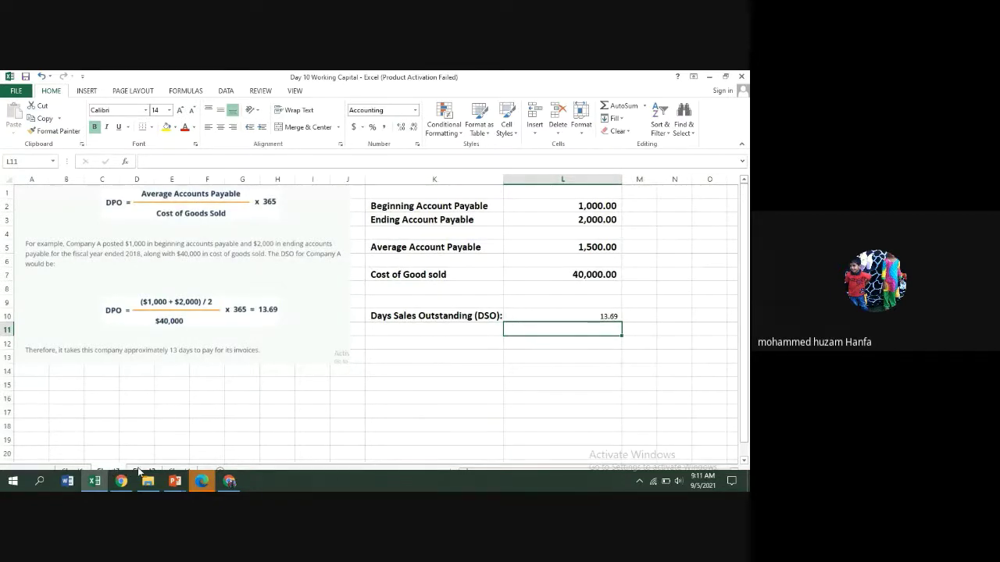
left_click(138, 469)
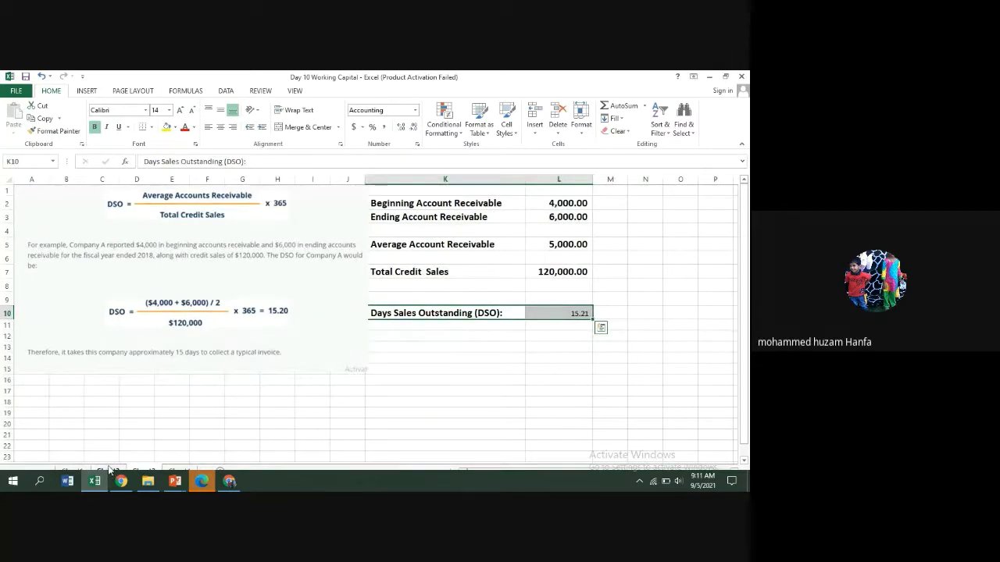
left_click(110, 470)
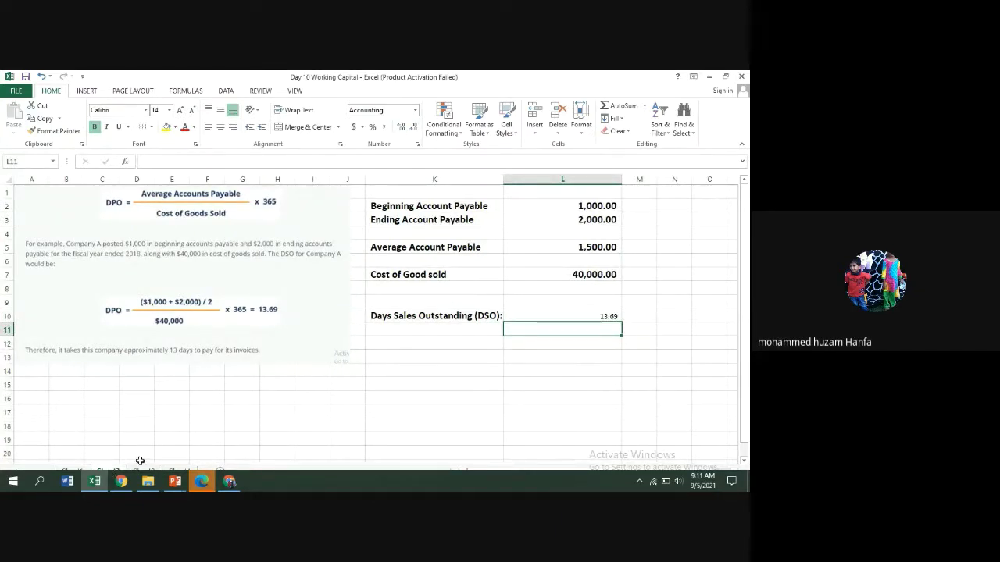
left_click(142, 469)
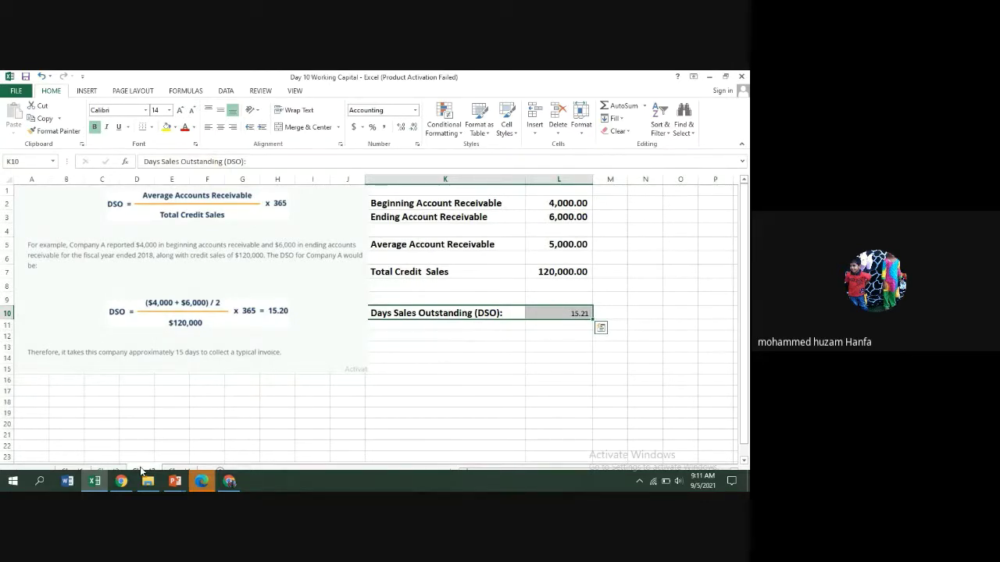
key("Escape")
left_click(106, 470)
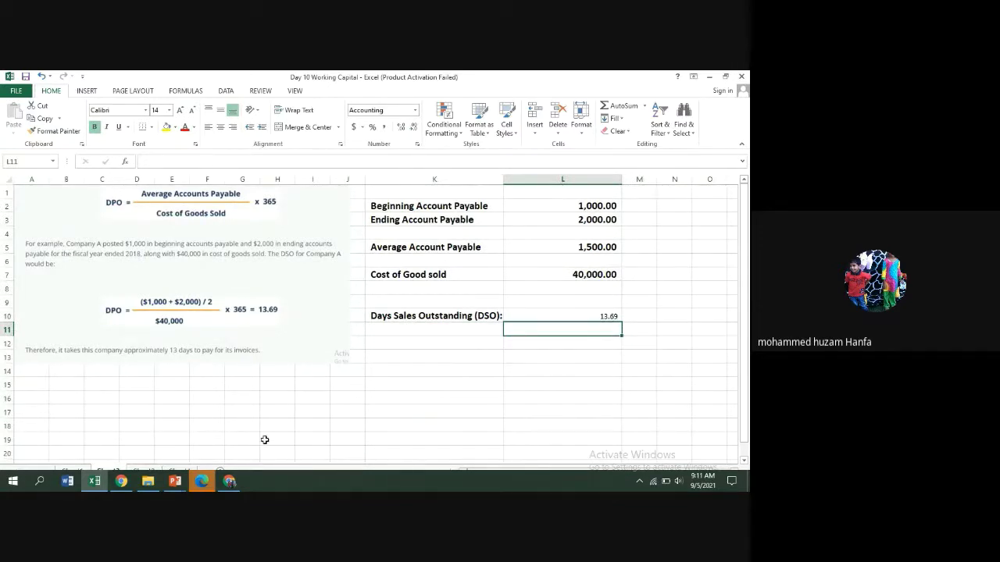
Check the Days Payable Outstanding definition and worked example in the PowerPoint slide show, and return to the Excel workbook.
left_click(416, 315)
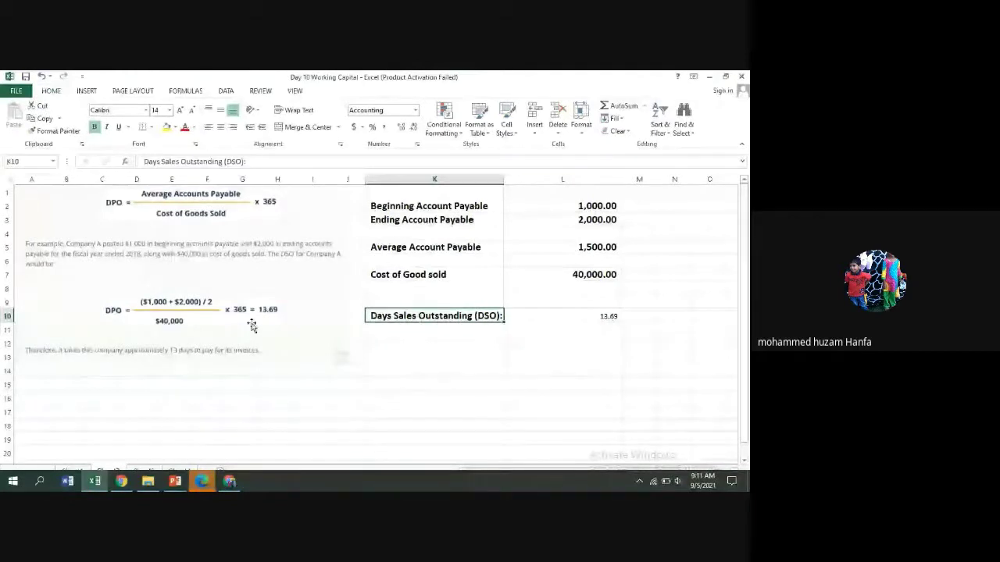
mouse_move(180, 486)
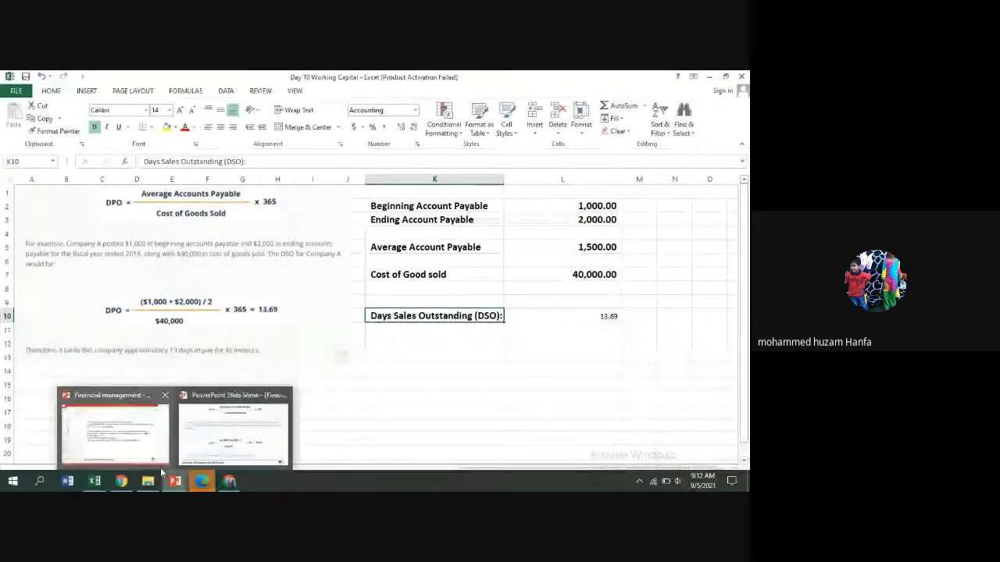
mouse_move(159, 452)
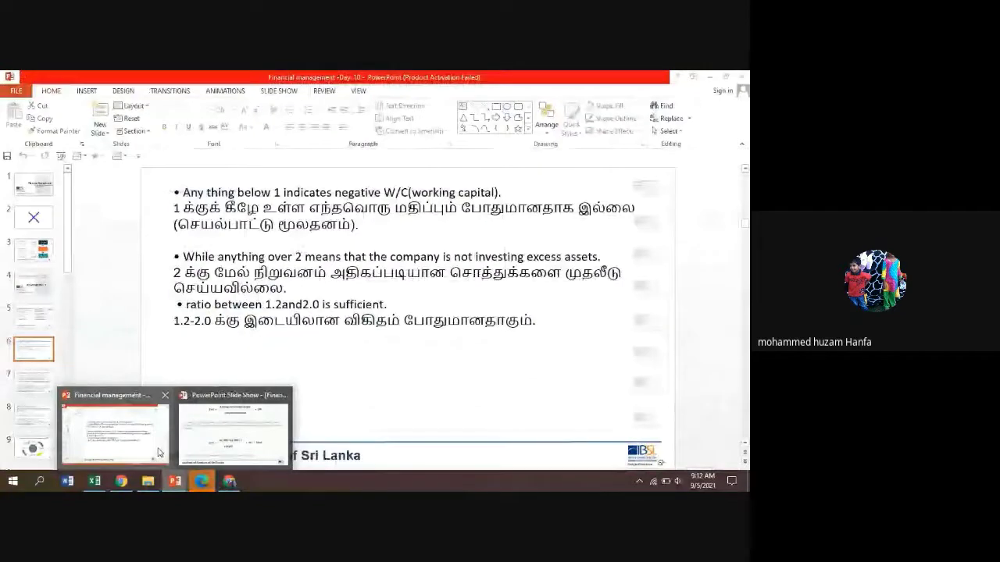
left_click(158, 451)
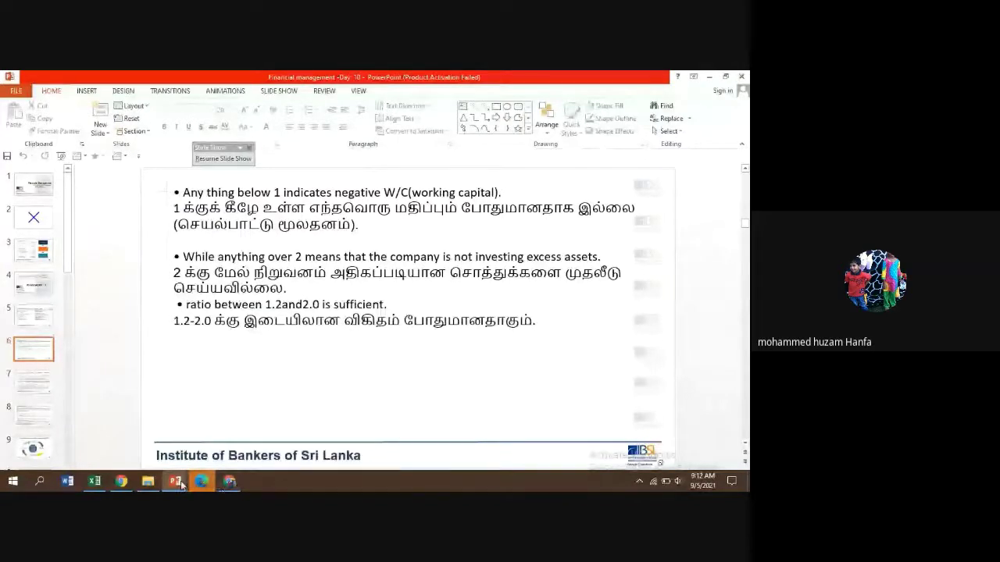
mouse_move(178, 479)
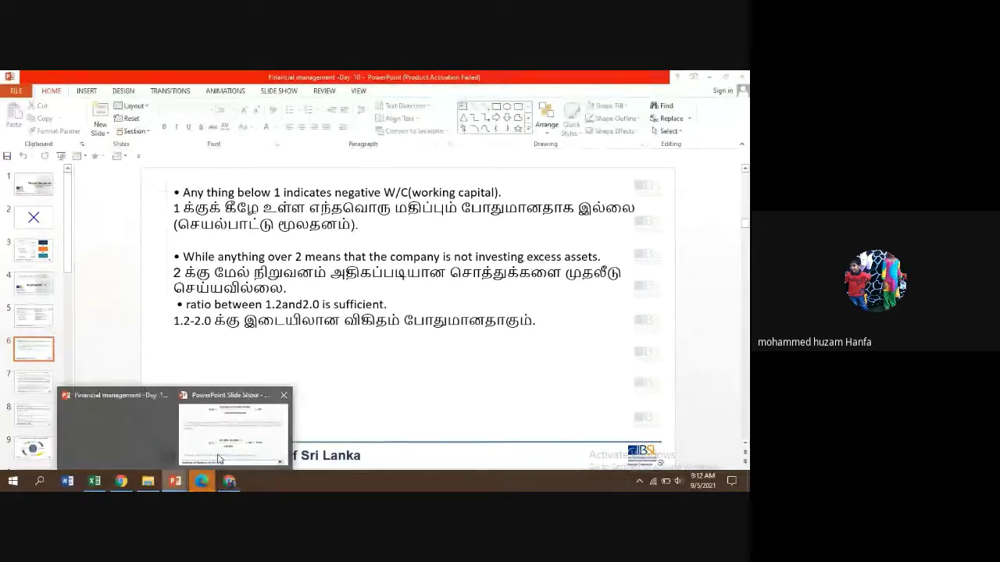
left_click(219, 459)
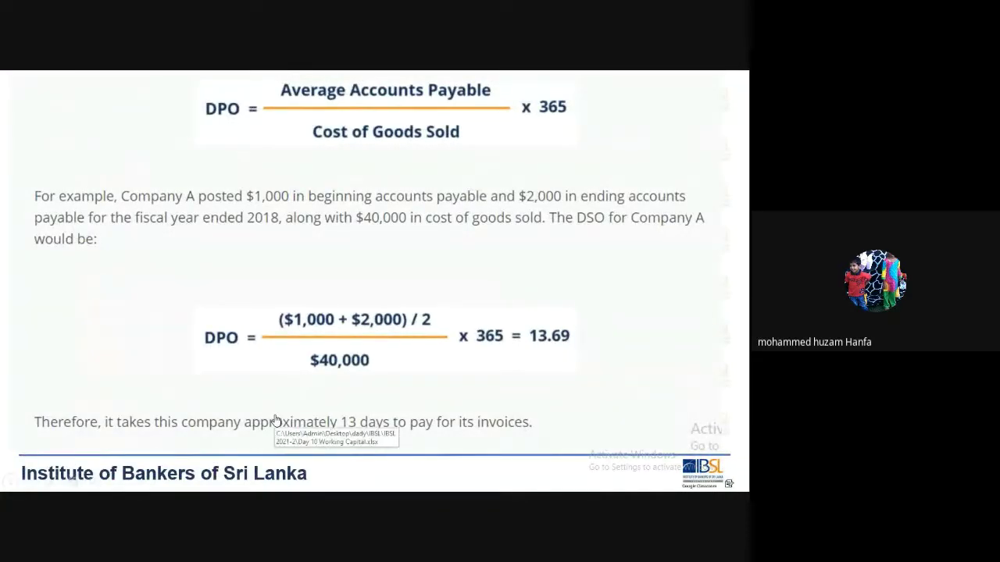
left_click(275, 420)
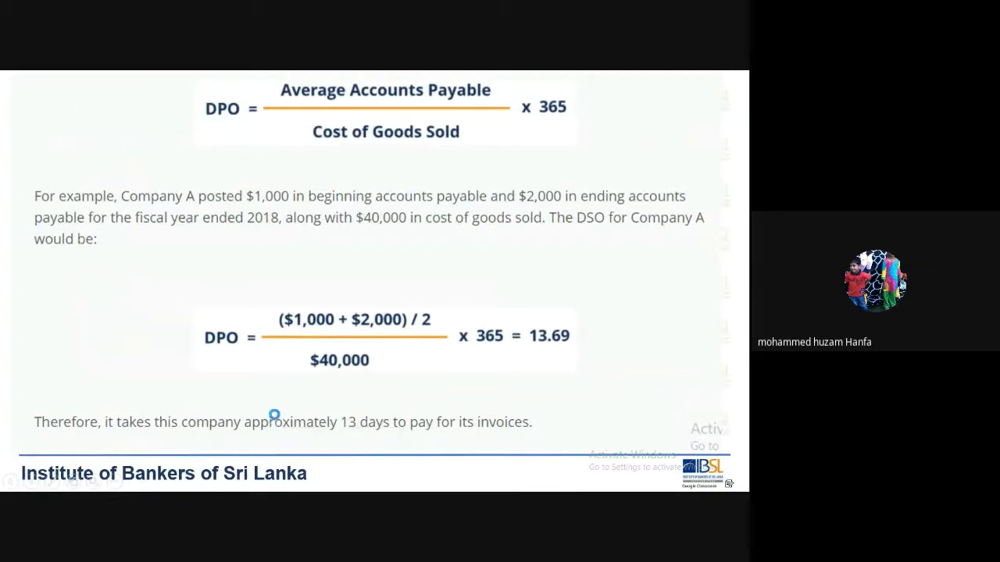
key("Left")
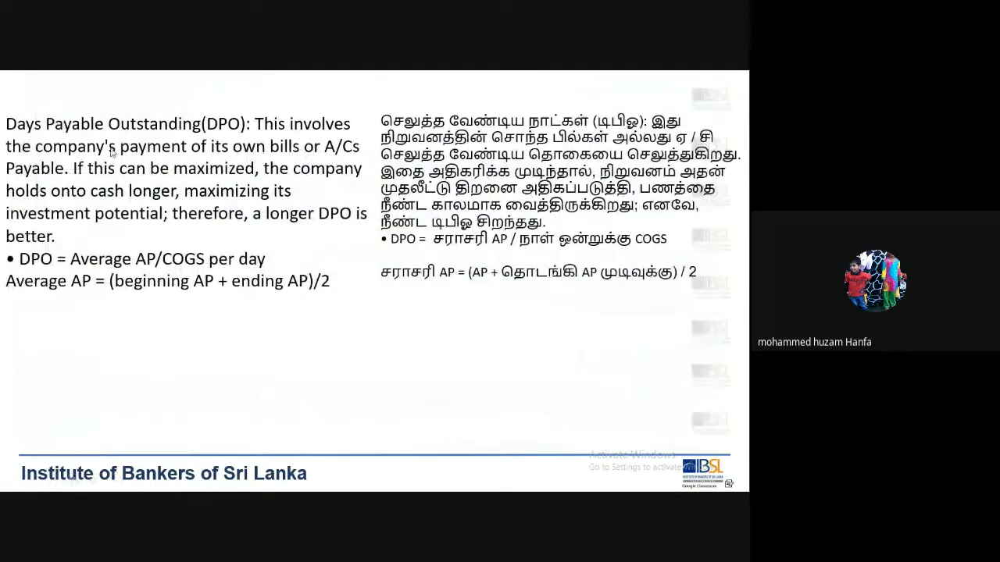
key("Right")
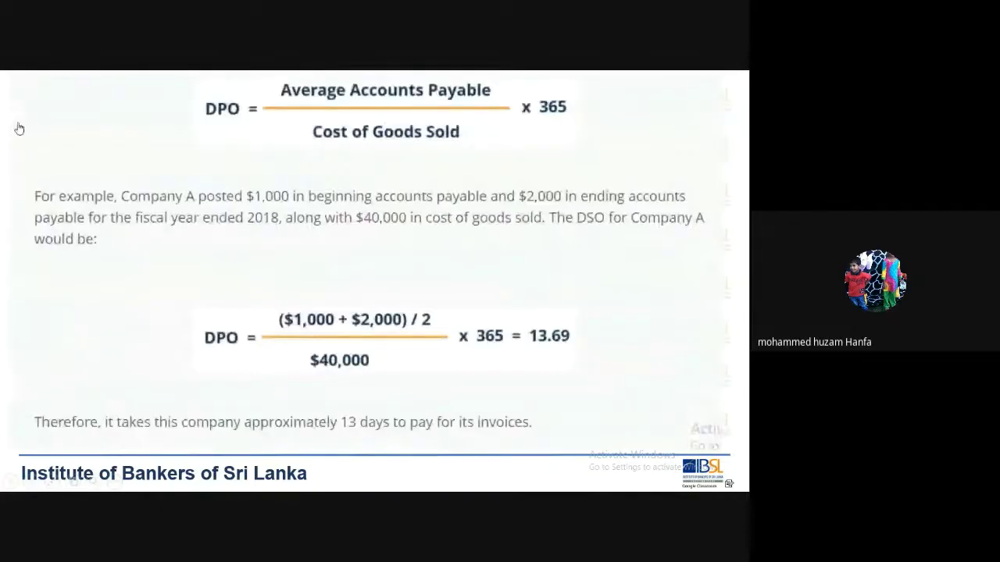
key("alt+Tab")
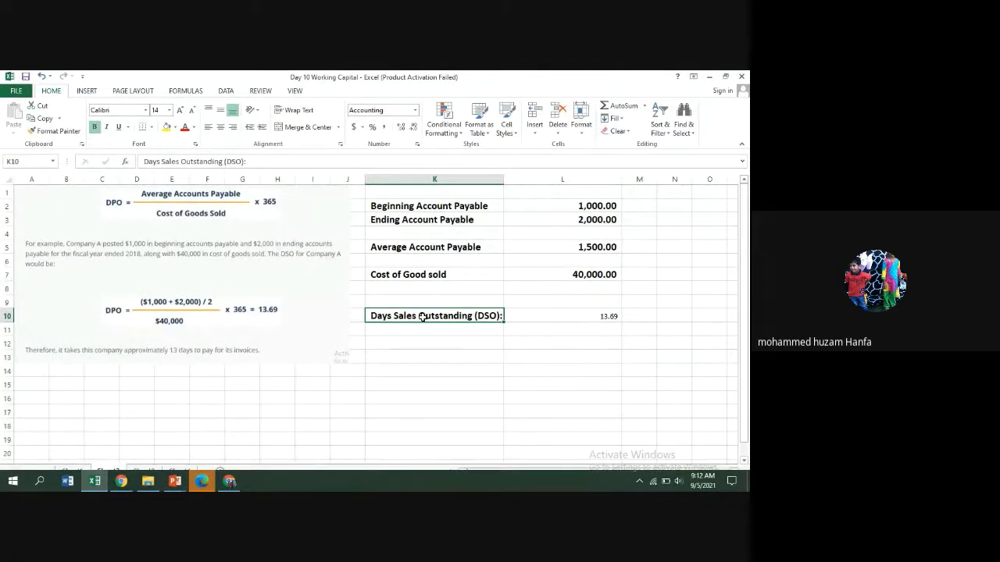
Replace "Sales" with "Payable" in the K10 label of the accounts payable sheet so it reads "Days Payable Outstanding (DSO):".
left_click(179, 162)
key("BackSpace")
key("BackSpace")
key("BackSpace")
key("BackSpace")
key("BackSpace")
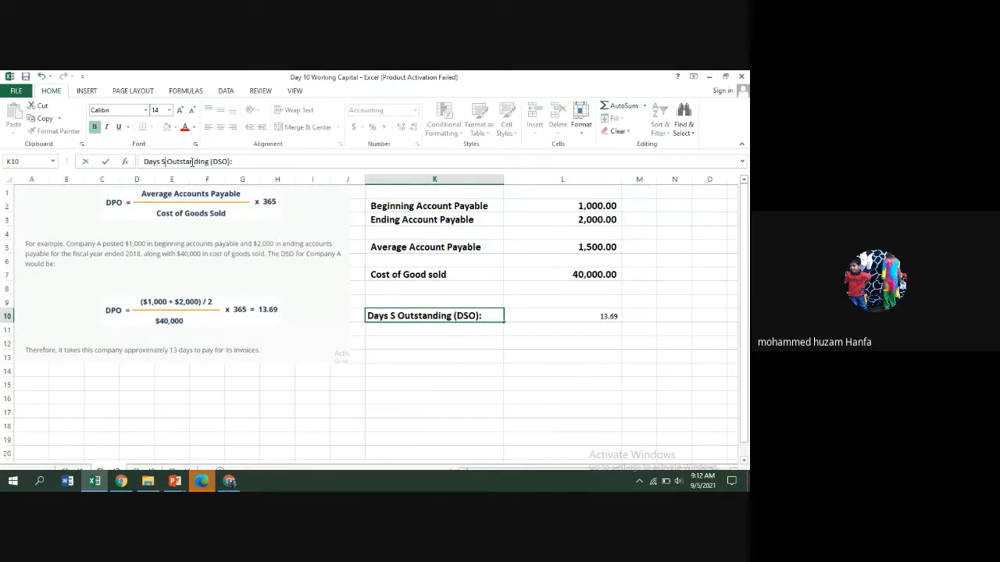
type("P")
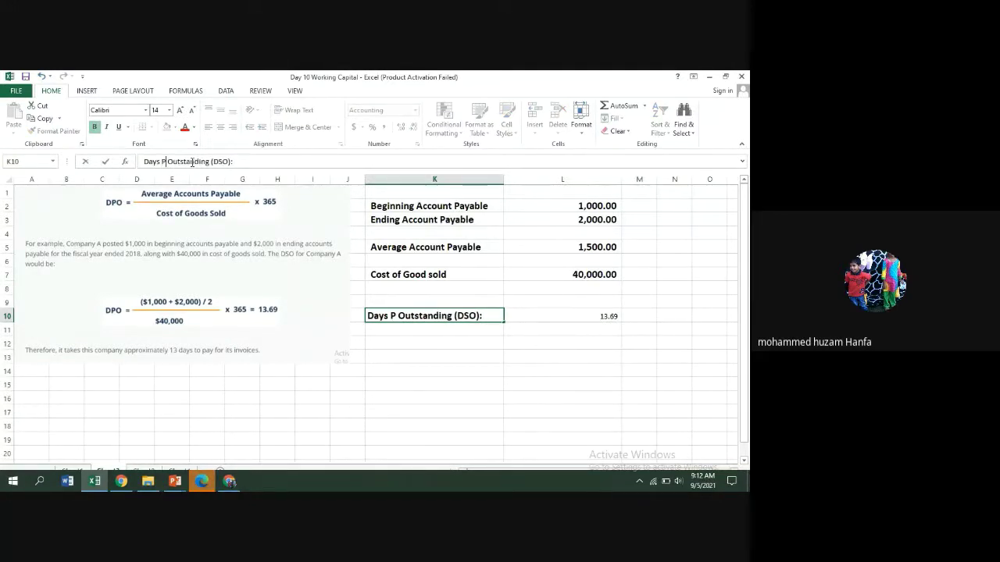
type("ayab")
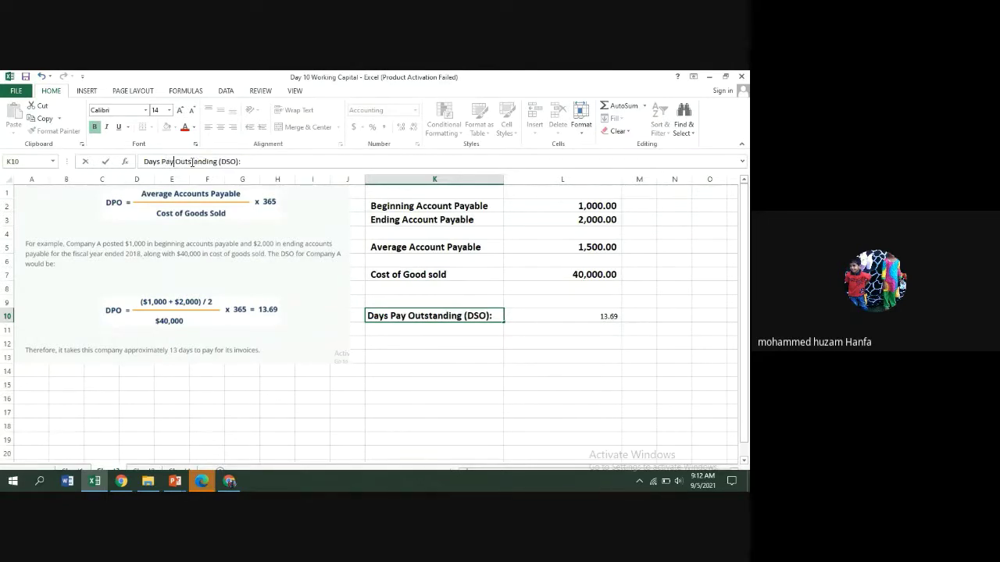
type("le")
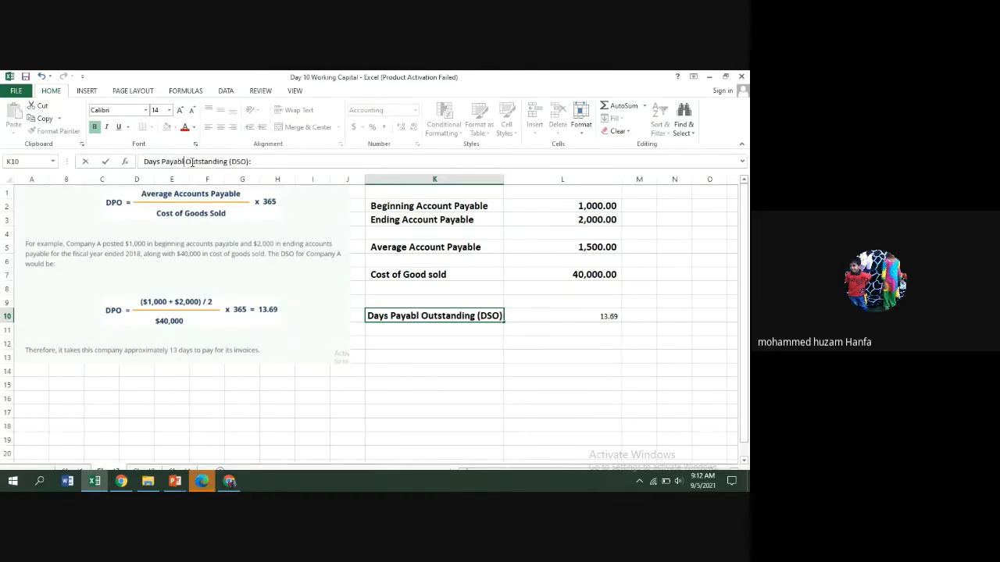
left_click(463, 373)
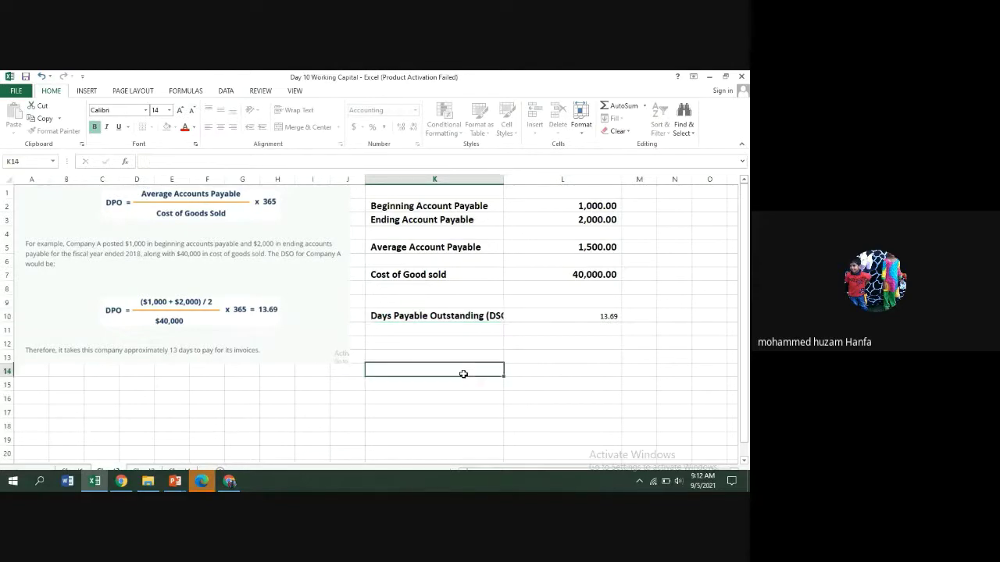
Copy the Days Payable Outstanding label and result from K10:L10 as values into K21:L21 of the inventory sheet.
left_click(405, 318)
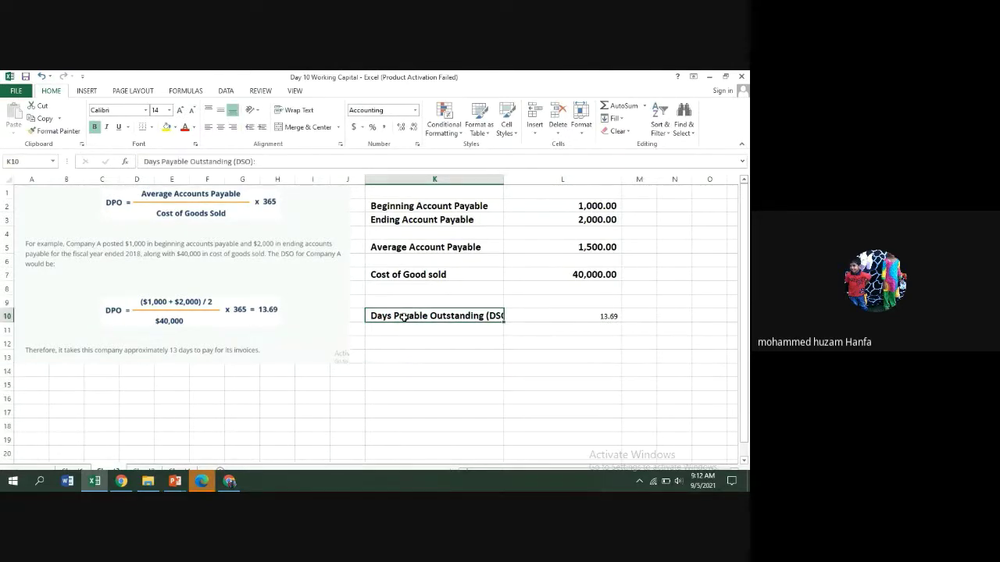
left_click_drag(426, 318, 578, 324)
key("ctrl+c")
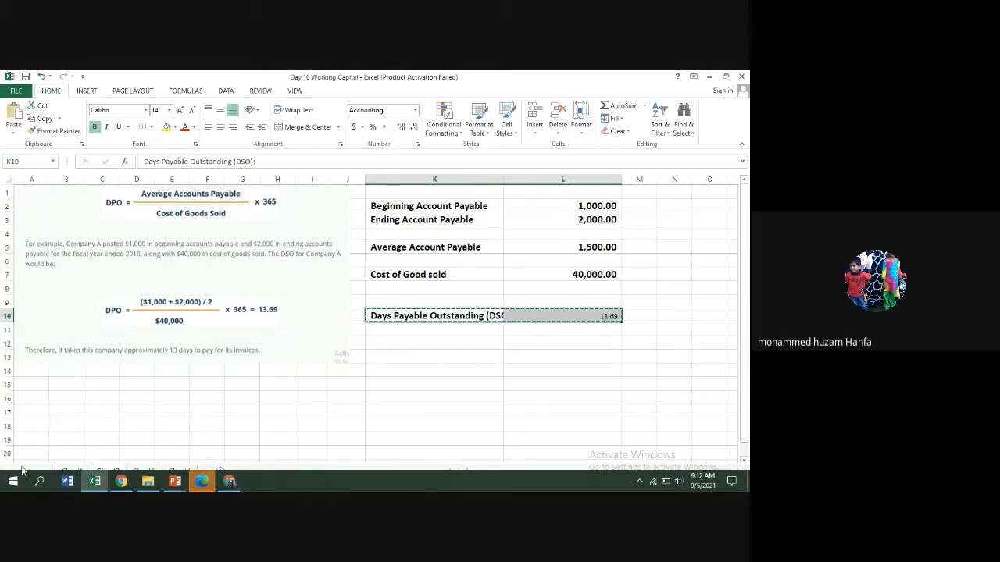
right_click(70, 470)
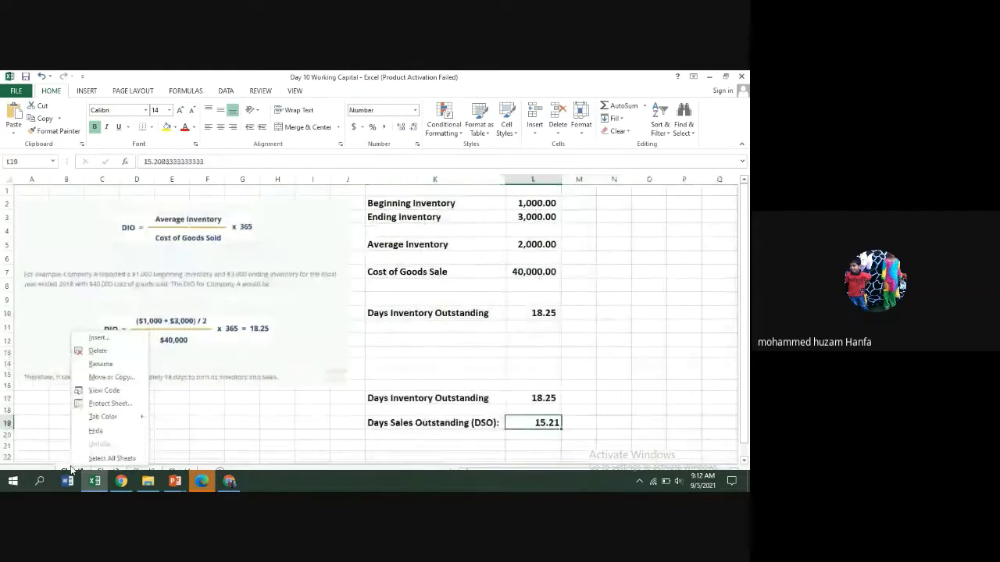
left_click(375, 456)
left_click(375, 445)
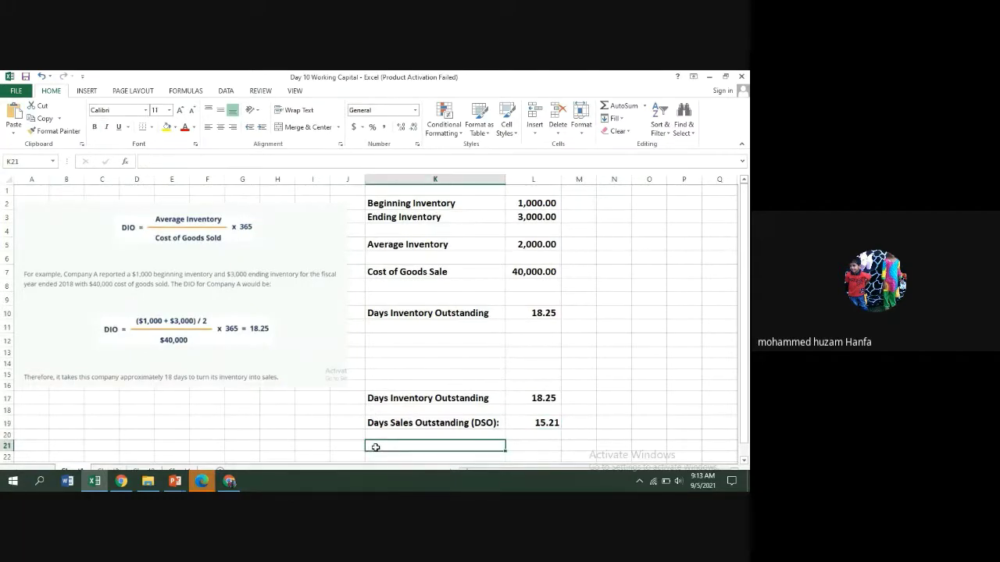
right_click(375, 446)
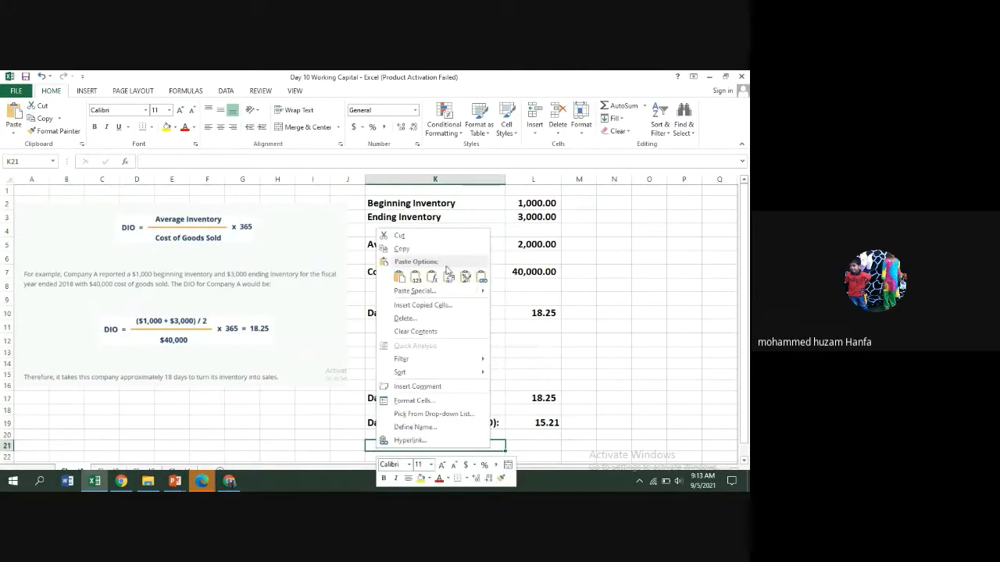
left_click(448, 274)
left_click(414, 277)
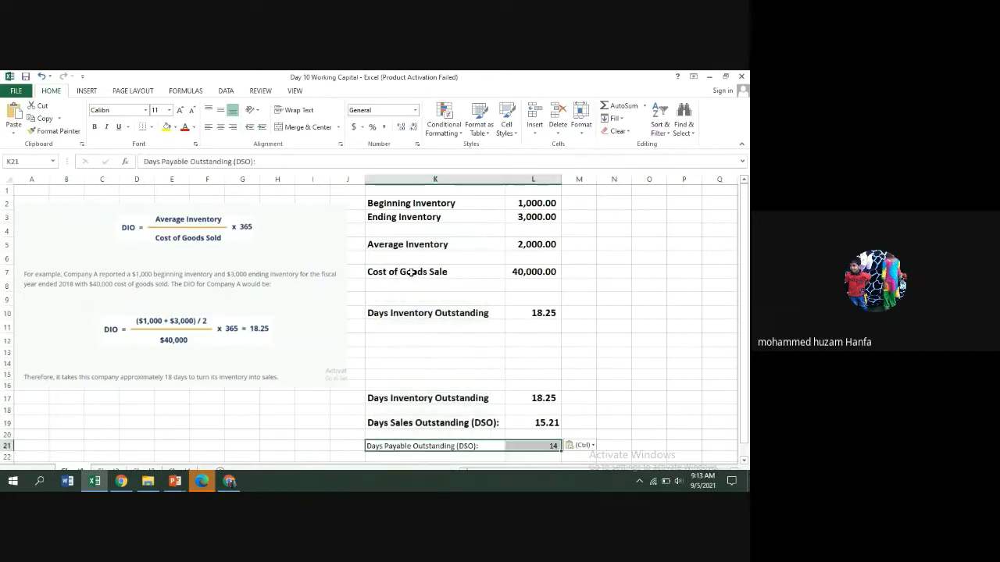
Copy the formatting of K19 onto the Days Payable Outstanding row K21:L21 with Format Painter.
left_click(420, 422)
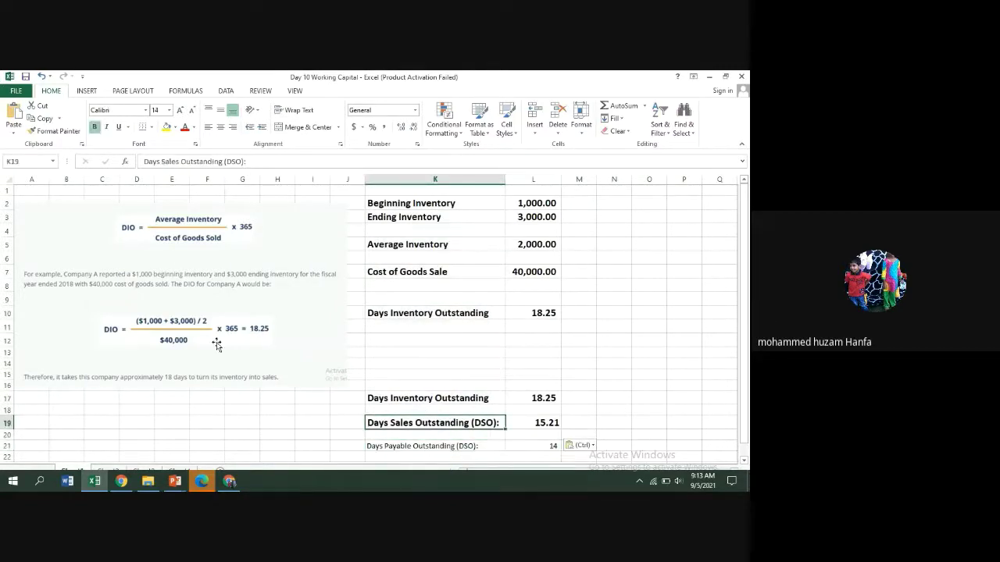
left_click(32, 132)
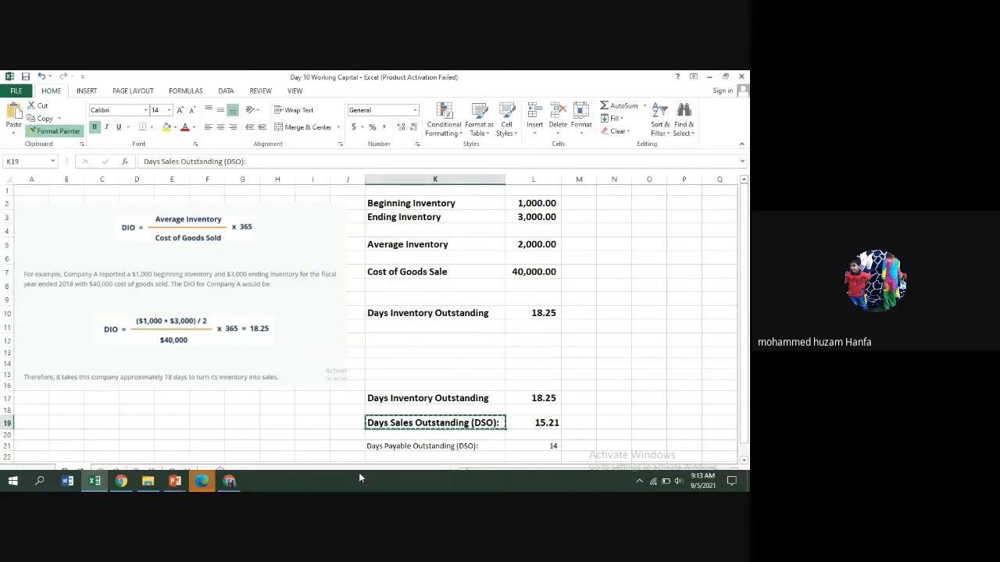
left_click_drag(380, 444, 542, 451)
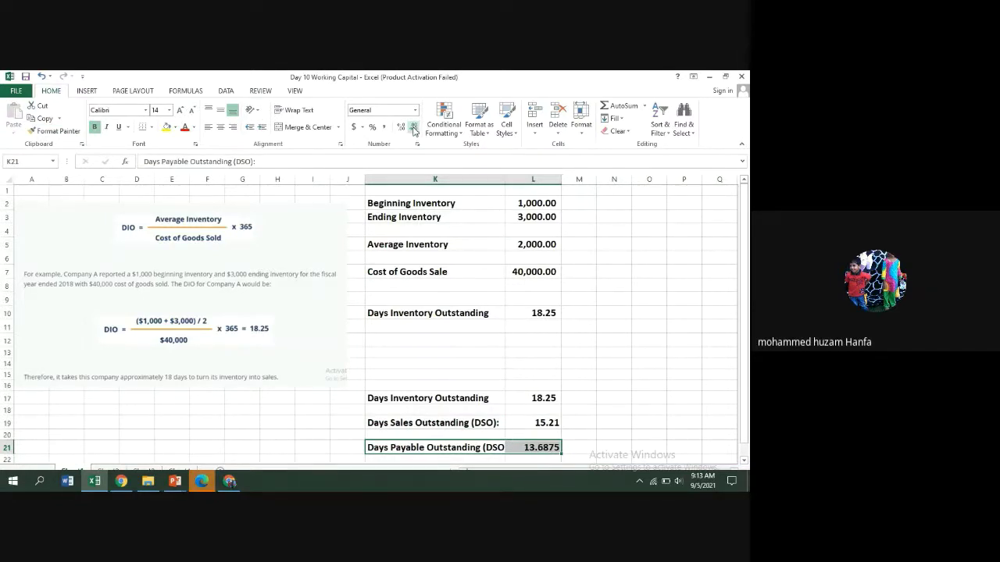
Format the Days Payable Outstanding value in L21 to show two decimal places.
left_click(540, 447)
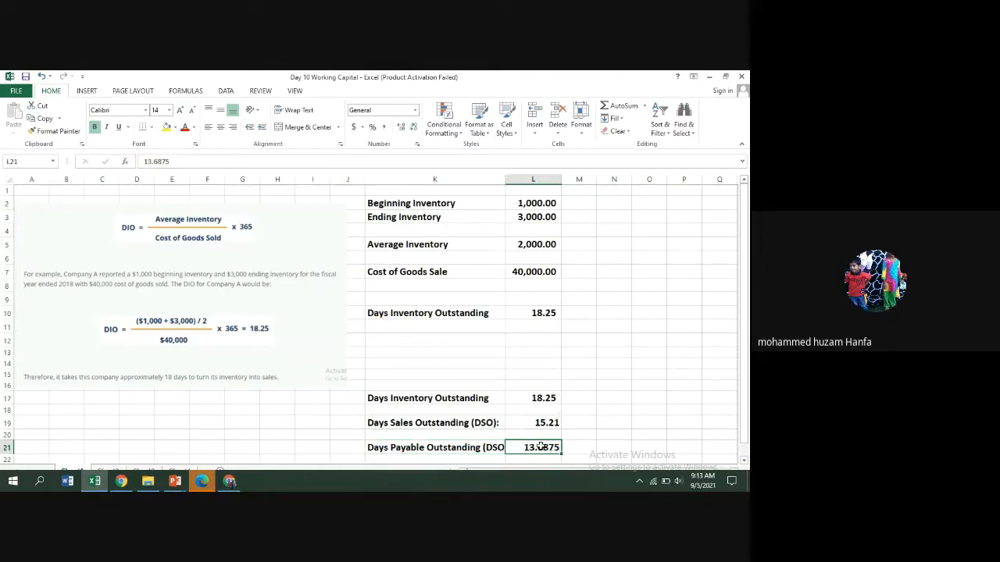
left_click(413, 127)
left_click(414, 127)
left_click(414, 127)
left_click(401, 127)
Enter the label CCC in K23, below the Days Payable Outstanding row.
left_click(743, 462)
left_click(744, 461)
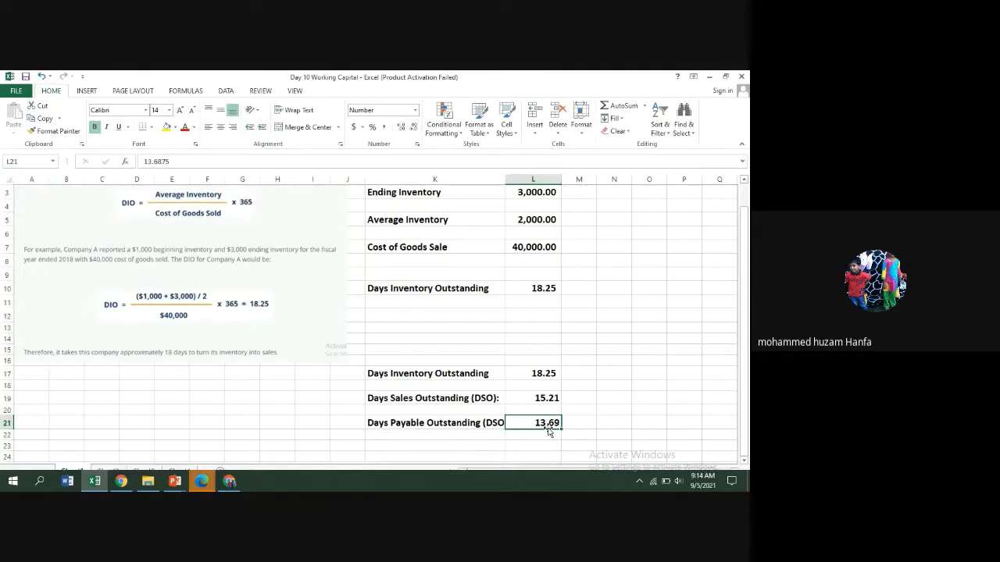
left_click(406, 447)
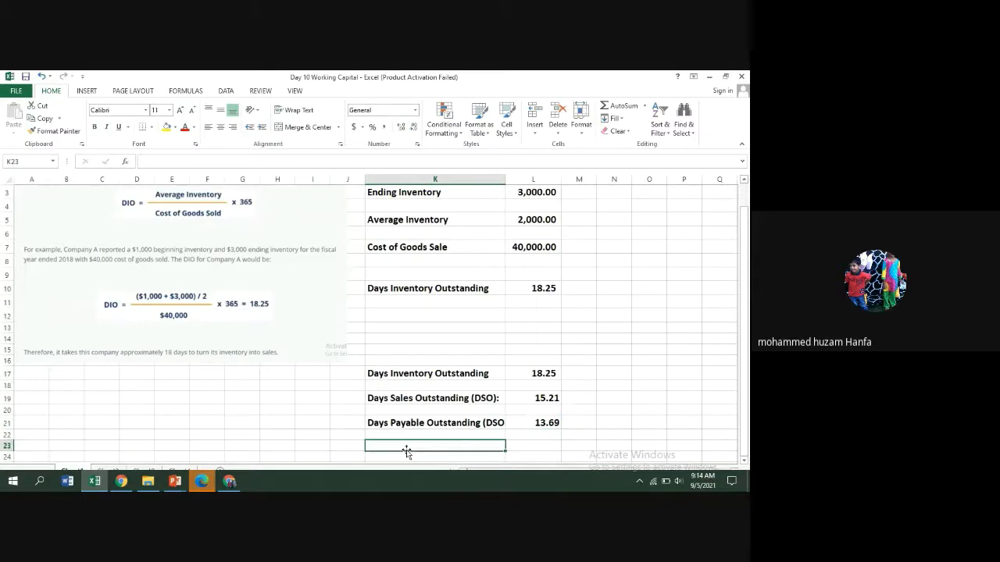
type("CCC")
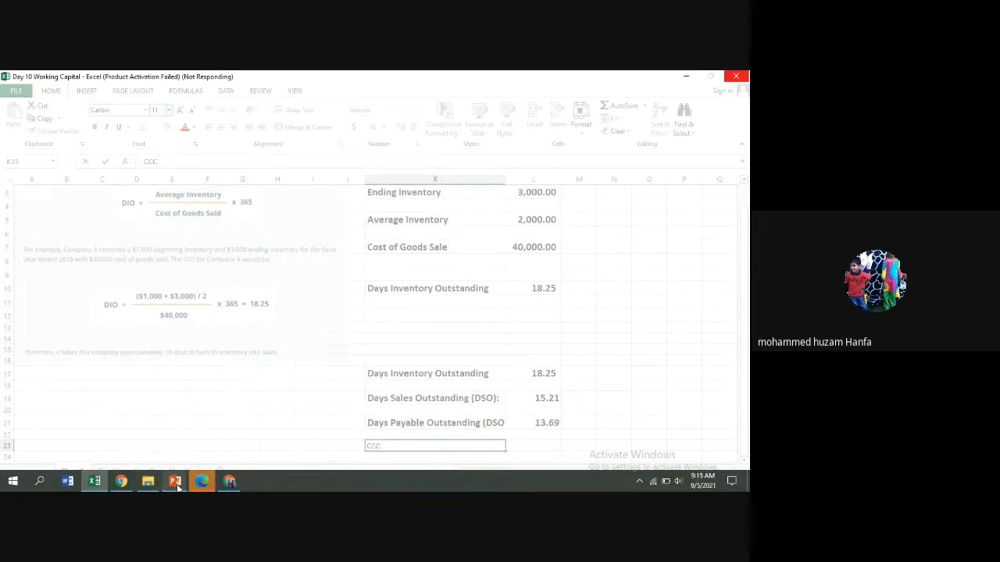
Switch to the PowerPoint slide show and display the Cash Conversion Cycle formula slide.
mouse_move(176, 483)
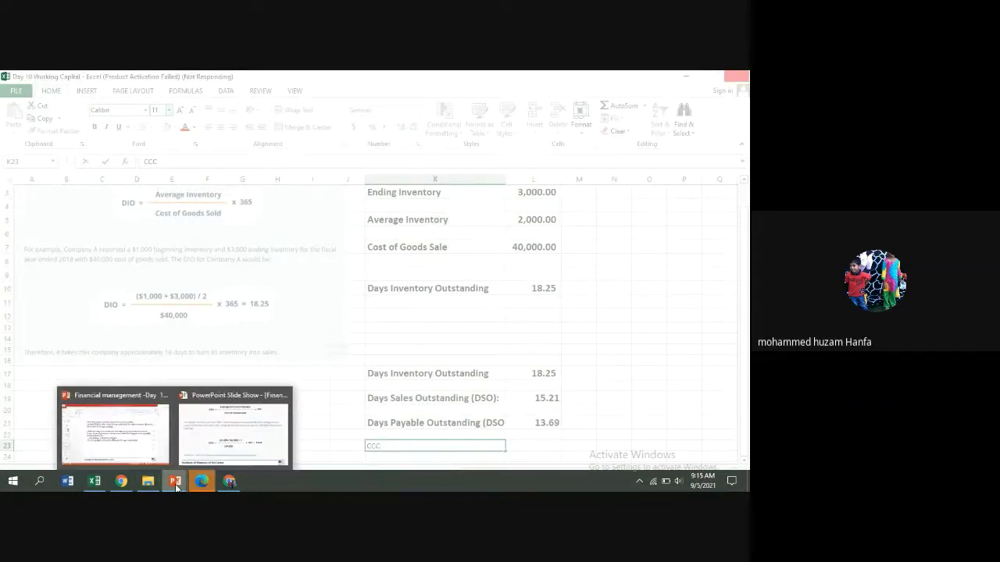
left_click(207, 439)
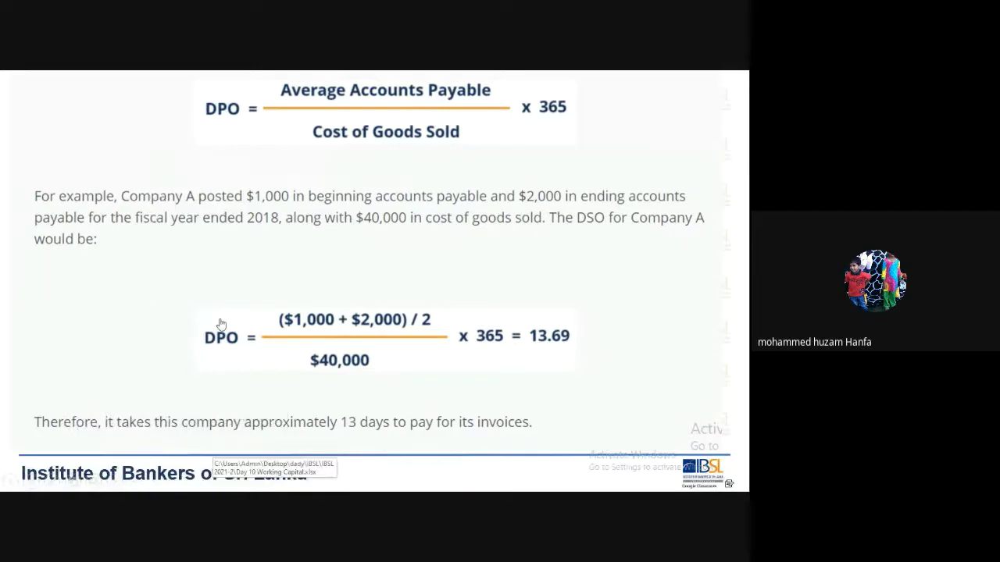
left_click(279, 443)
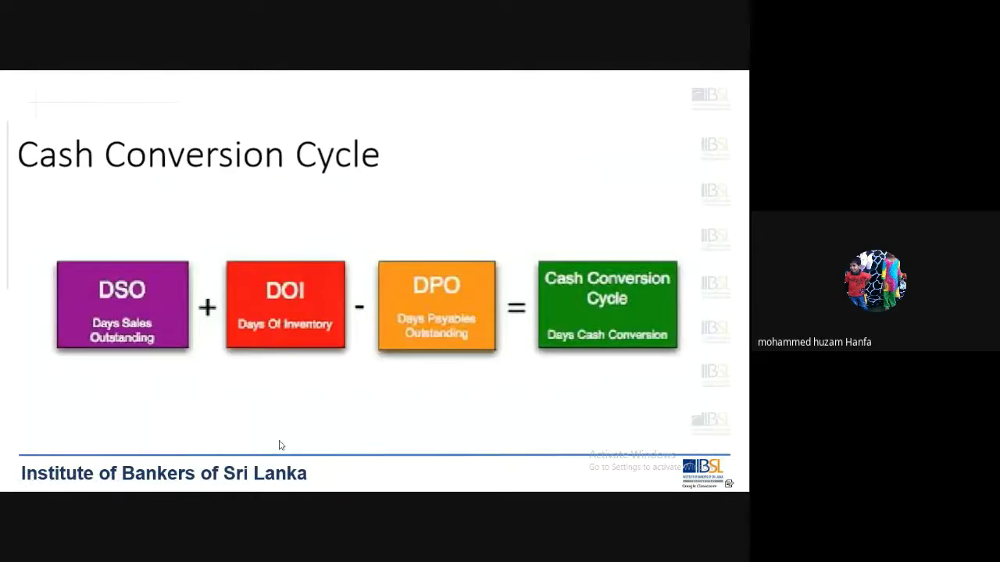